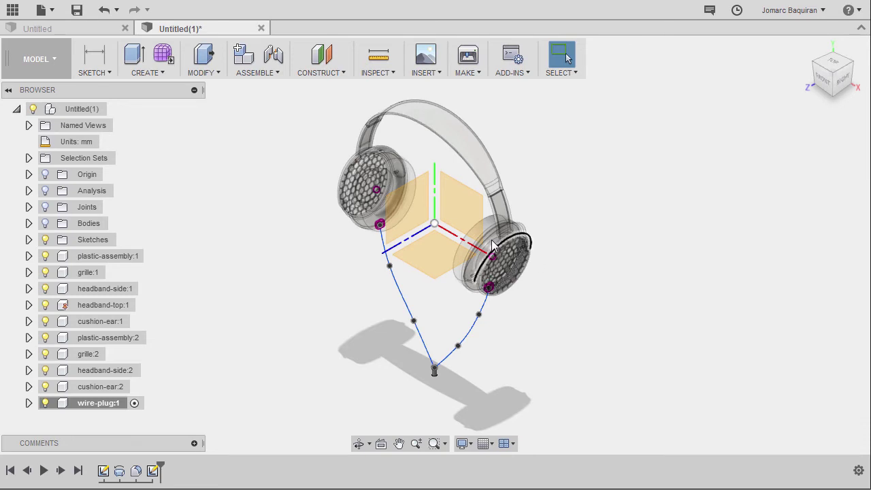
- Create a new sketch on the XY plane for the lower wire and open it for editing
right_click(460, 211)
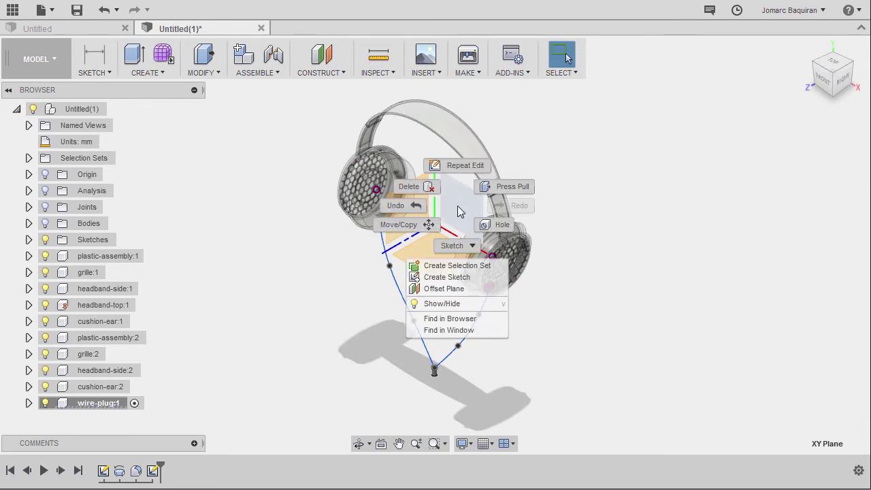
left_click(442, 277)
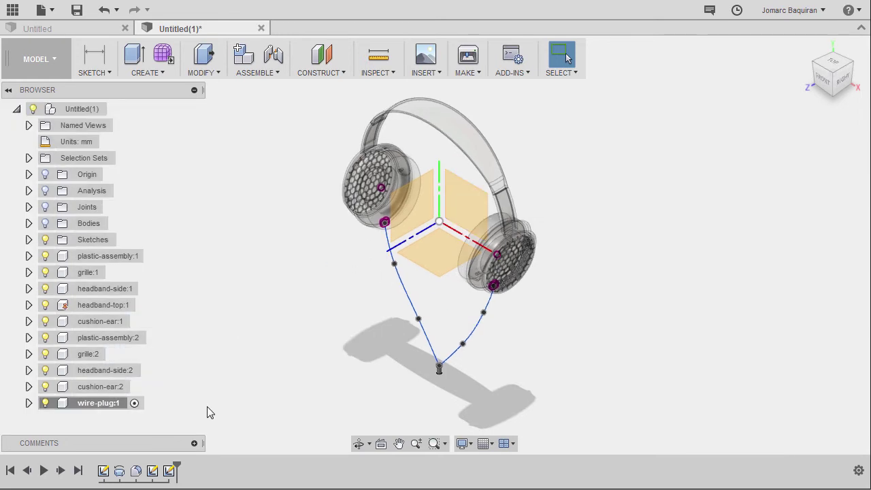
right_click(170, 475)
left_click(204, 488)
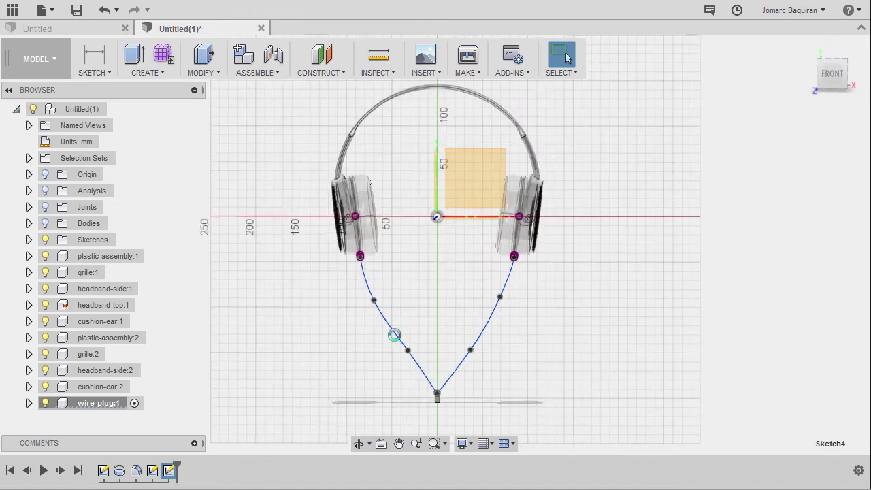
- Start a spline at the centre of the plug's top face and place its second point at the centre of the bottom face
key("s")
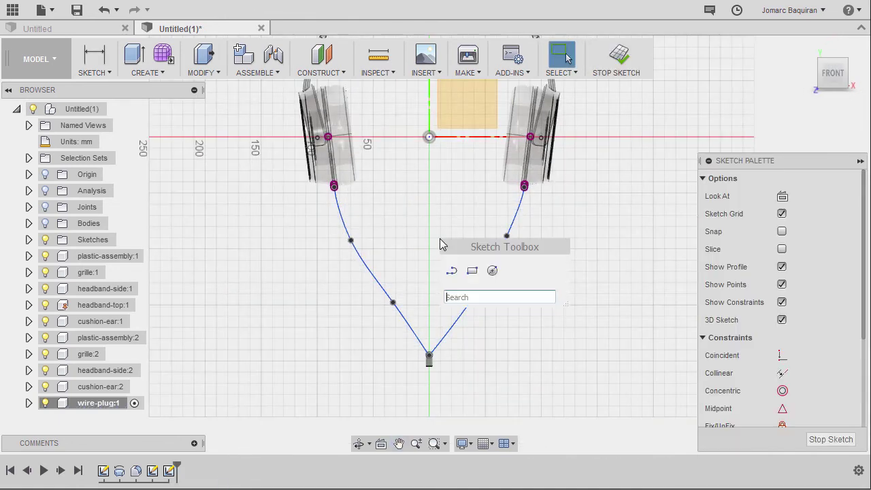
type("sp")
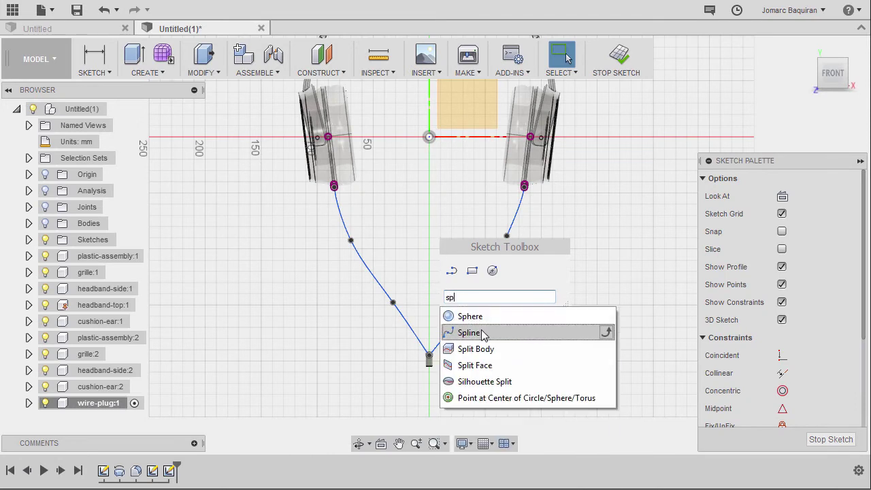
left_click(482, 332)
scroll(446, 394, "up", 5)
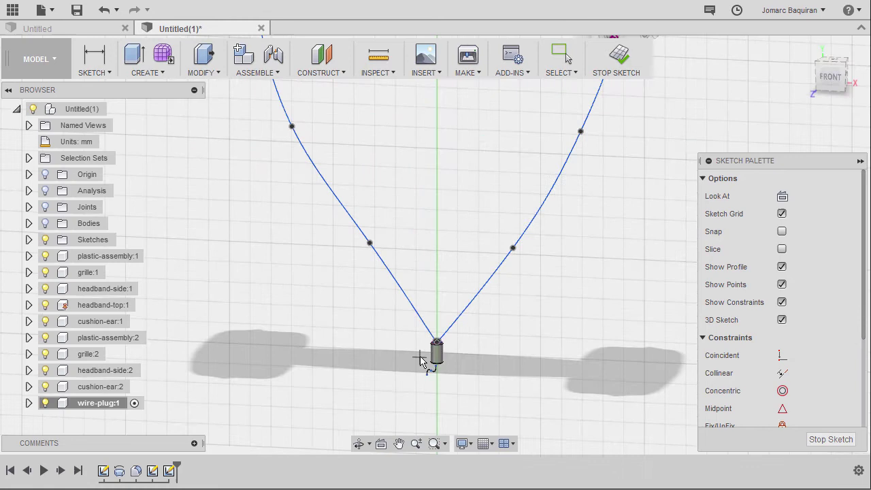
scroll(450, 337, "up", 8)
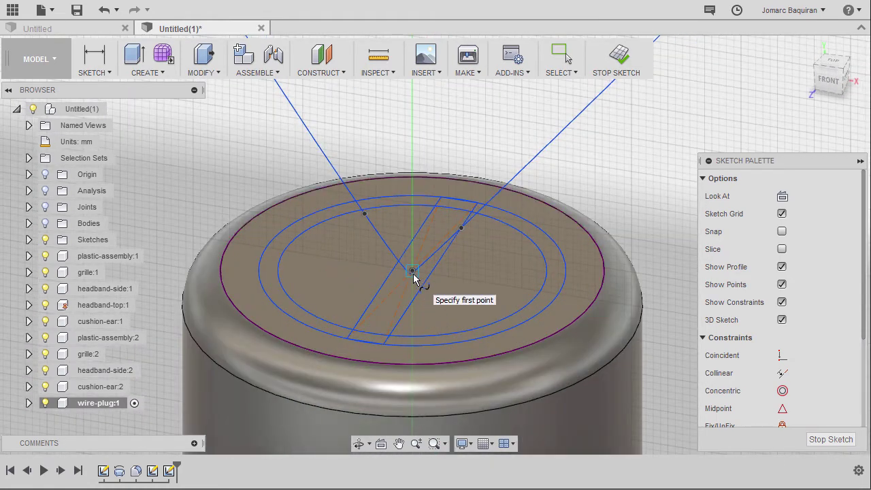
scroll(438, 289, "down", 5)
middle_click_drag(438, 289, 451, 96)
scroll(448, 248, "down", 2)
middle_click_drag(448, 248, 447, 116, "shift")
scroll(446, 329, "up", 2)
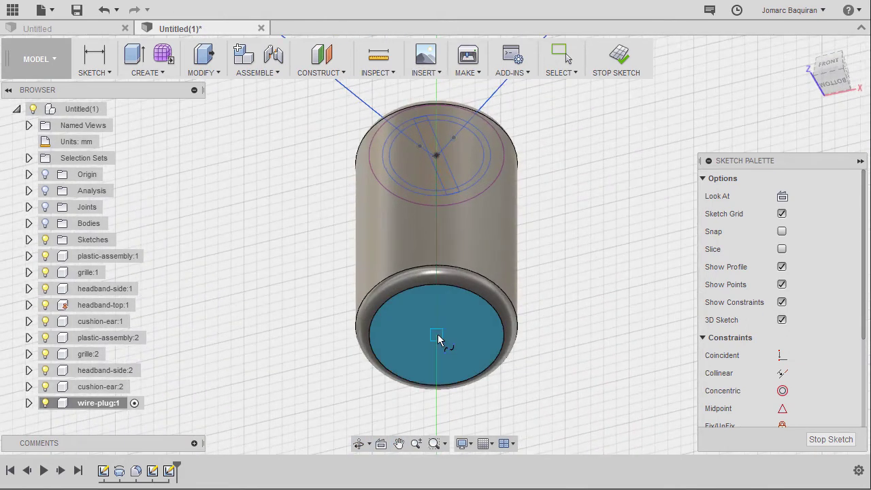
left_click(437, 335)
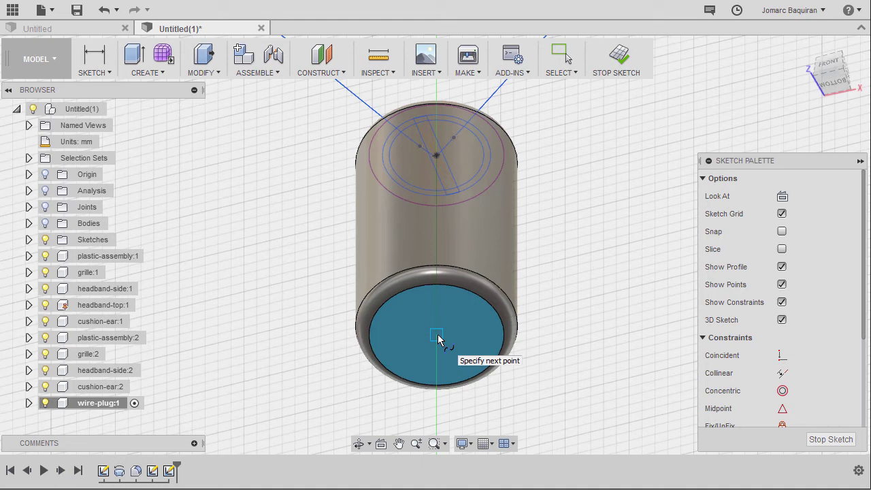
- Continue the spline below the plug in a gentle S-curve through two more points and end it at a third
scroll(553, 307, "down", 3)
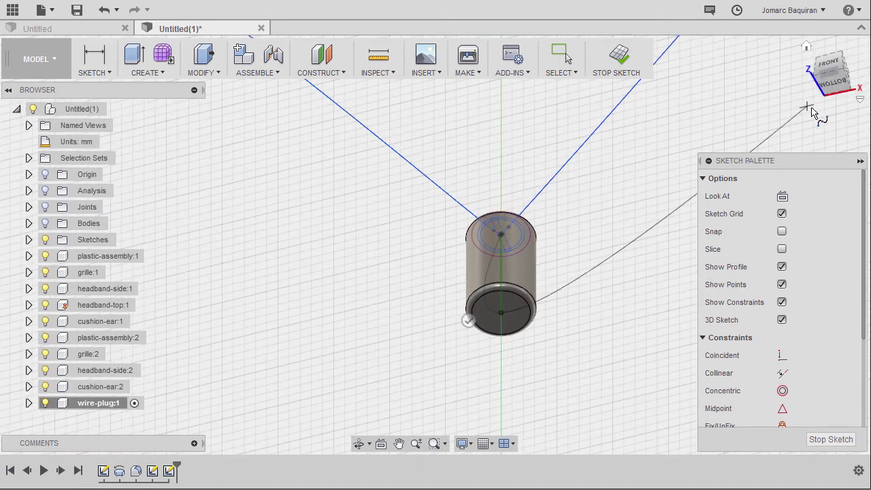
left_click(823, 67)
left_click(798, 91)
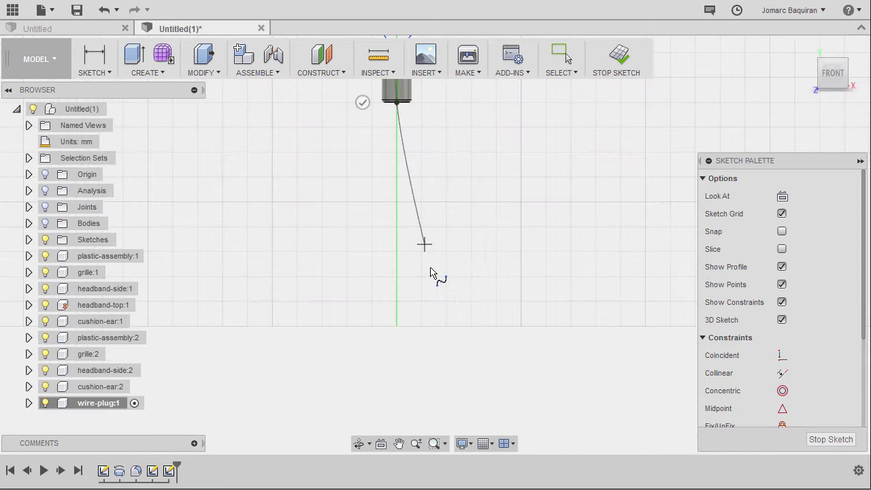
scroll(441, 245, "down", 5)
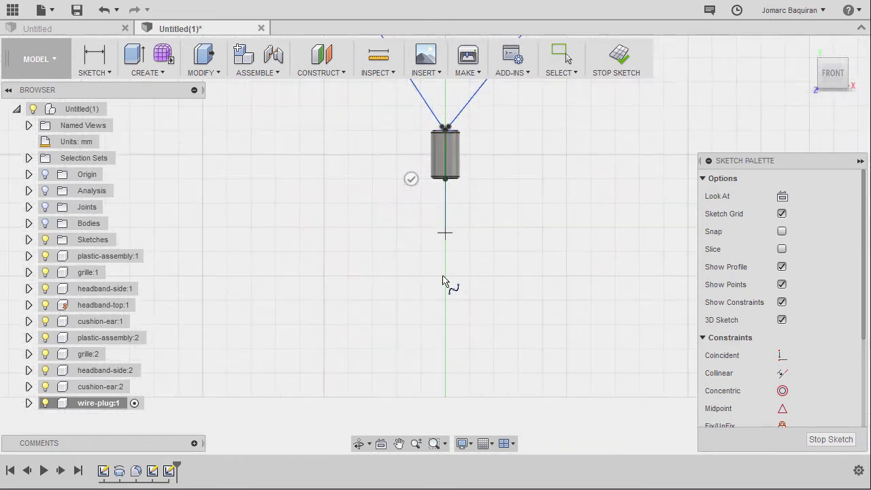
left_click(441, 240)
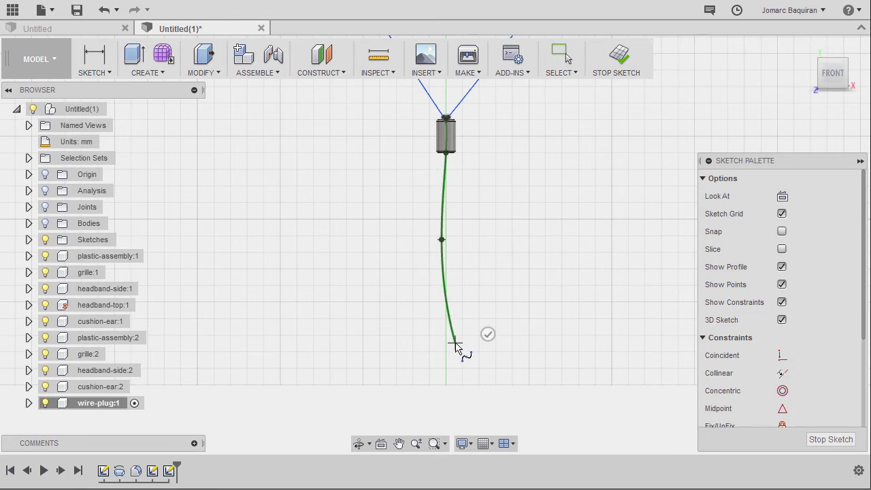
left_click(455, 343)
middle_click_drag(450, 386, 455, 345)
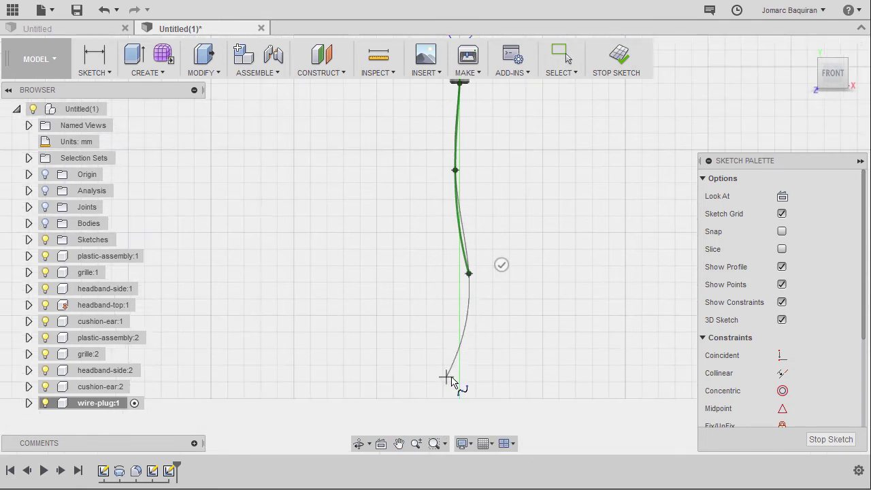
double_click(452, 378)
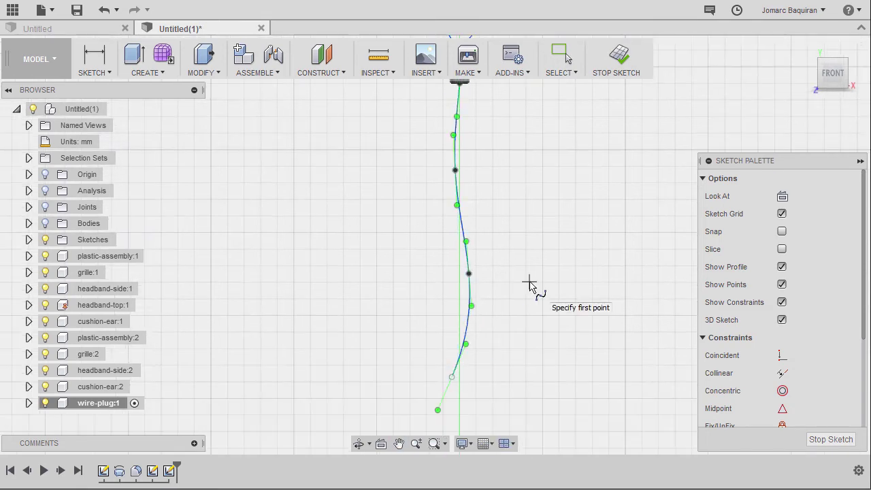
- Finish the sketch of the lower wire path
scroll(530, 282, "down", 1)
middle_click_drag(528, 282, 482, 312)
scroll(482, 312, "up", 1)
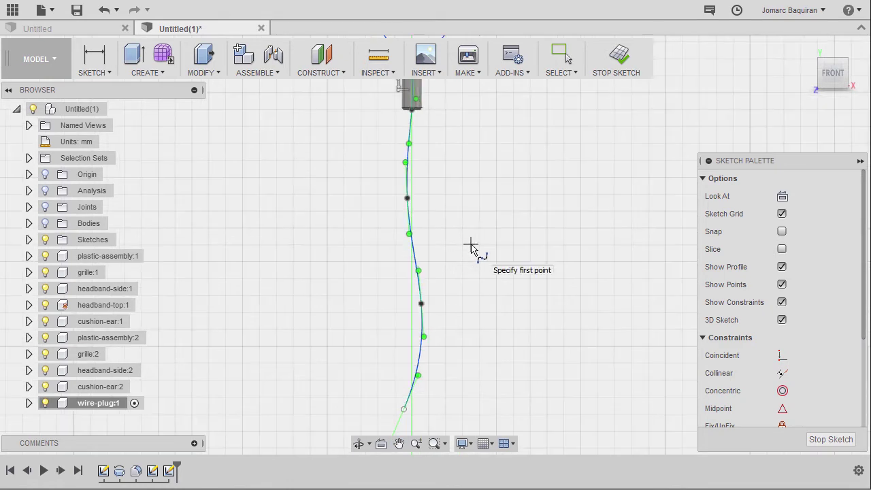
middle_click_drag(471, 247, 498, 199, "shift")
scroll(499, 199, "down", 1)
middle_click_drag(503, 164, 510, 227)
middle_click_drag(534, 170, 490, 391)
scroll(524, 321, "down", 2)
left_click(617, 63)
- Start a Sweep with the two right-hand profile regions, half-ring and inner half-disc, on the plug's top face
scroll(475, 314, "up", 3)
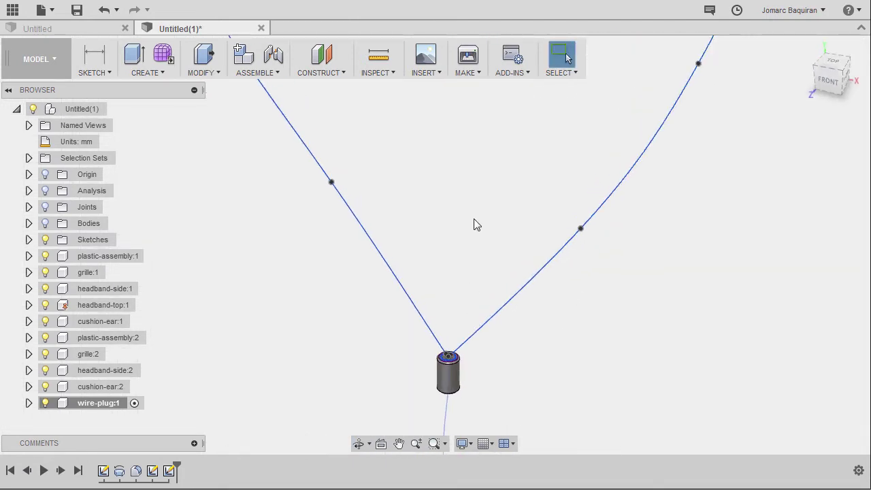
scroll(477, 354, "up", 4)
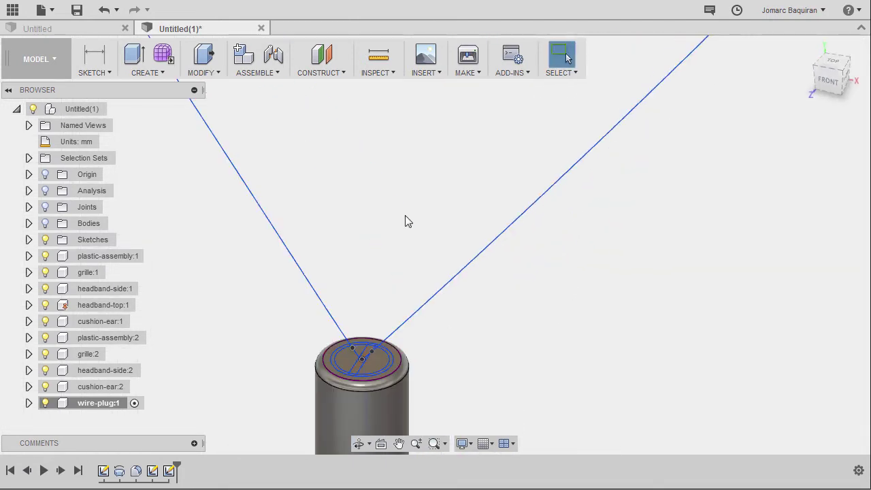
left_click(156, 72)
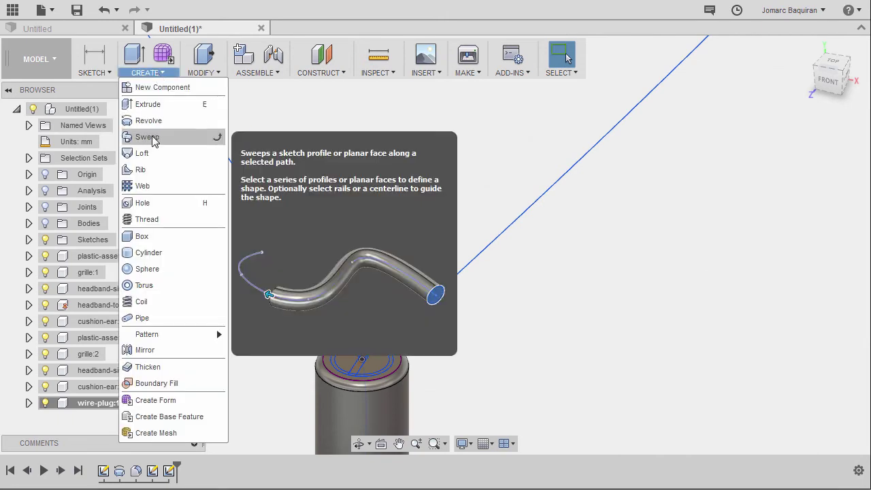
left_click(148, 137)
scroll(385, 368, "up", 10)
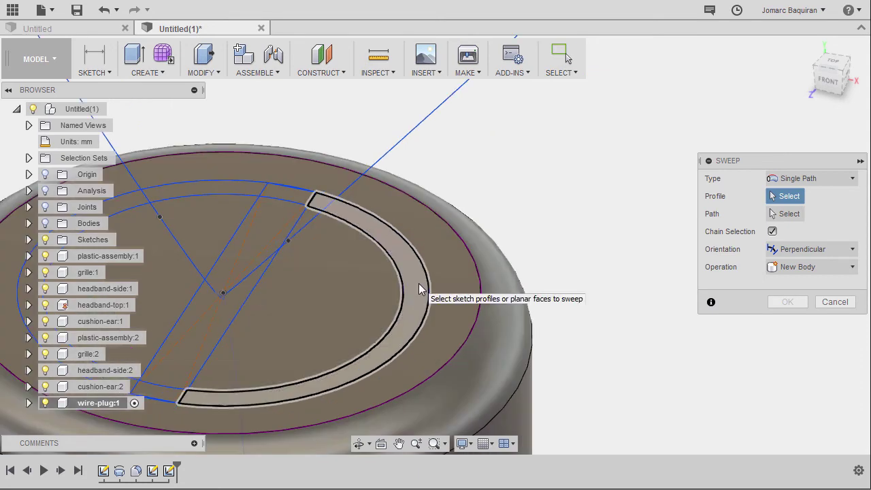
left_click(418, 284)
left_click(332, 301)
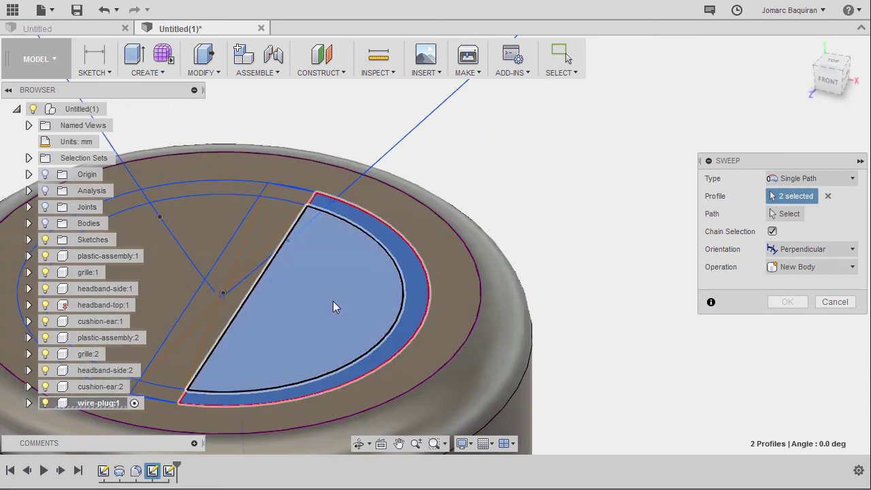
- Use the spline leading to the right ear cup as the sweep path, with chain selection turned off
left_click(785, 215)
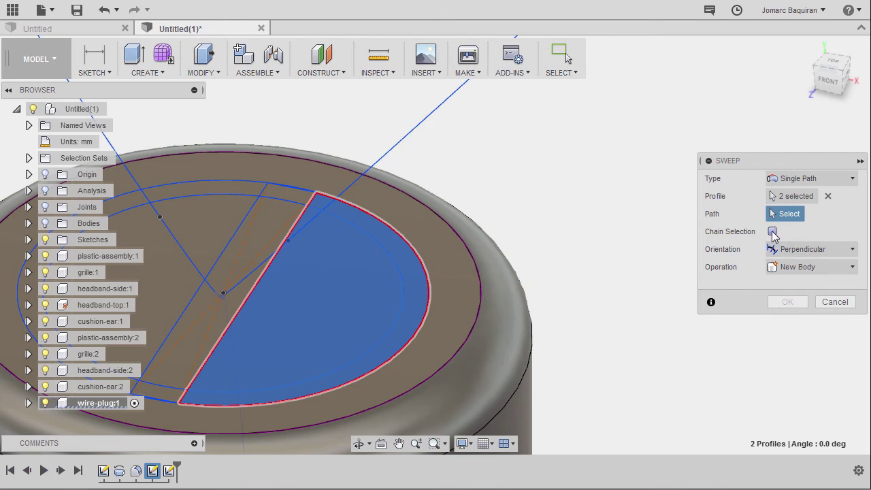
left_click(403, 140)
scroll(486, 214, "down", 5)
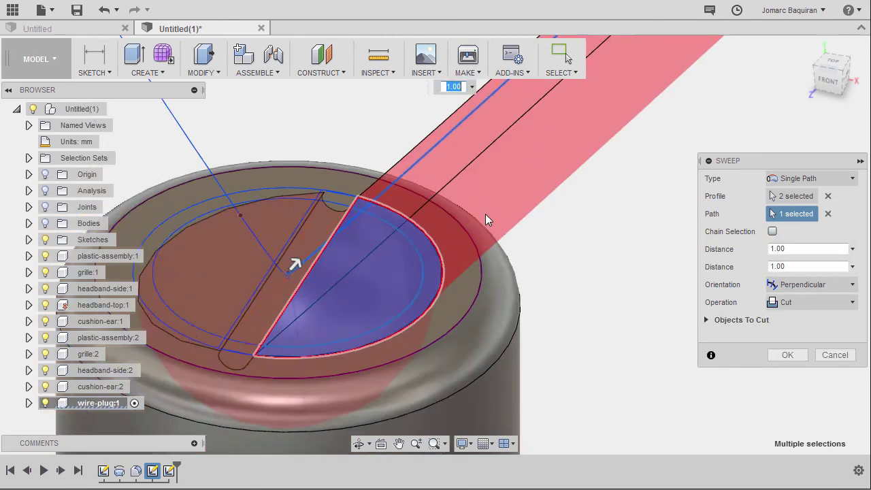
scroll(544, 216, "down", 5)
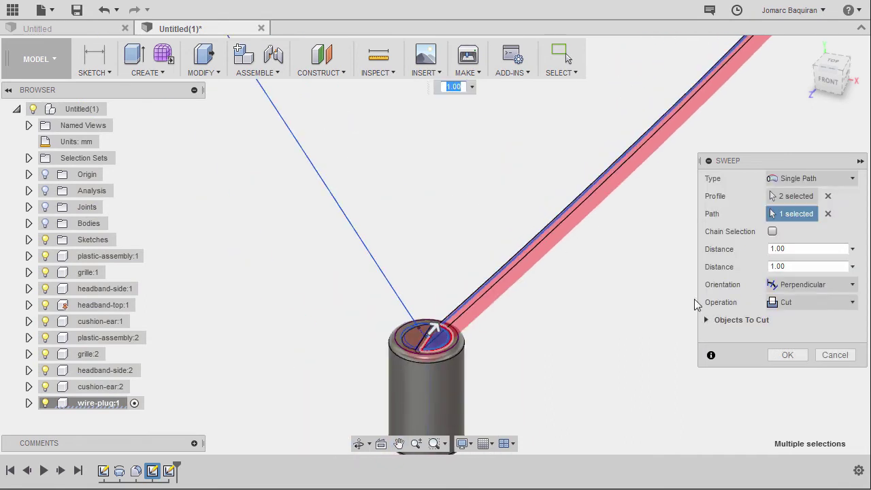
- Set the sweep operation to Join, check the wire's end at the right ear cup, and complete the sweep
left_click(807, 302)
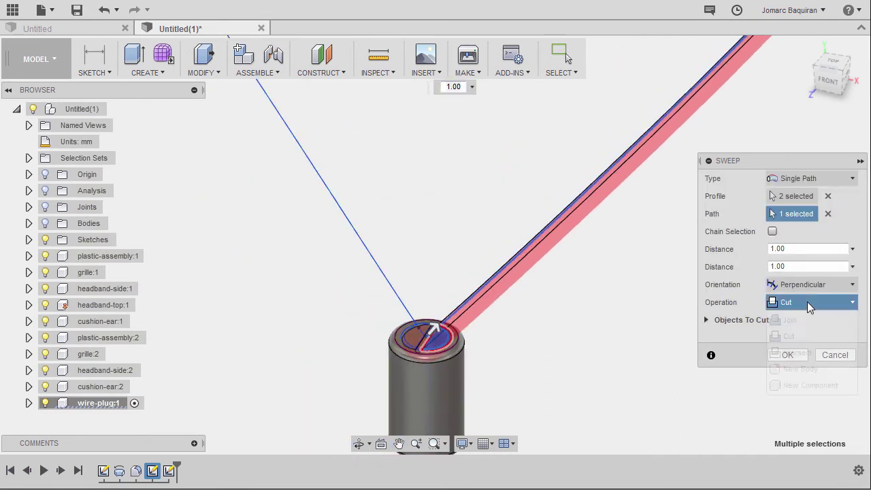
left_click(790, 318)
scroll(444, 399, "up", 10)
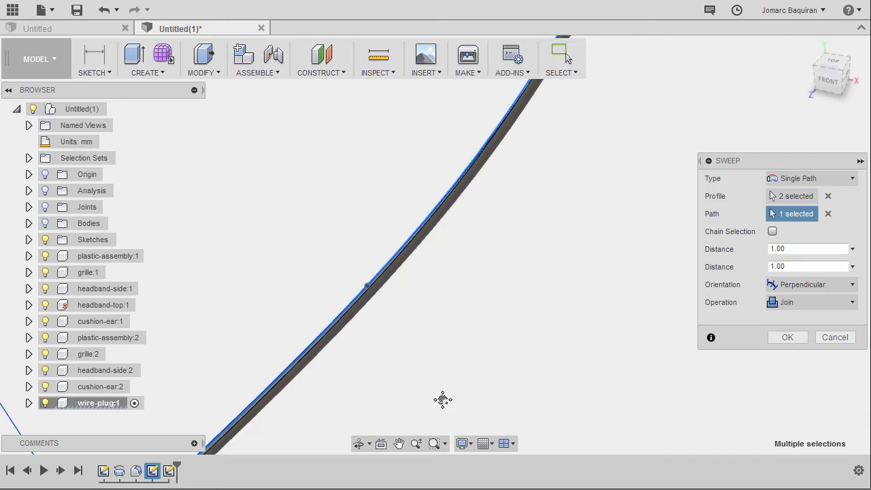
scroll(411, 404, "up", 6)
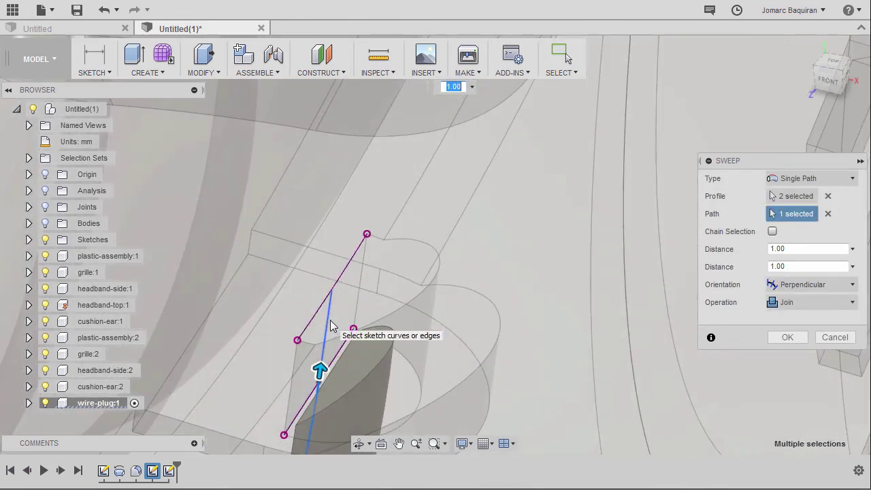
scroll(364, 295, "down", 8)
scroll(401, 297, "down", 5)
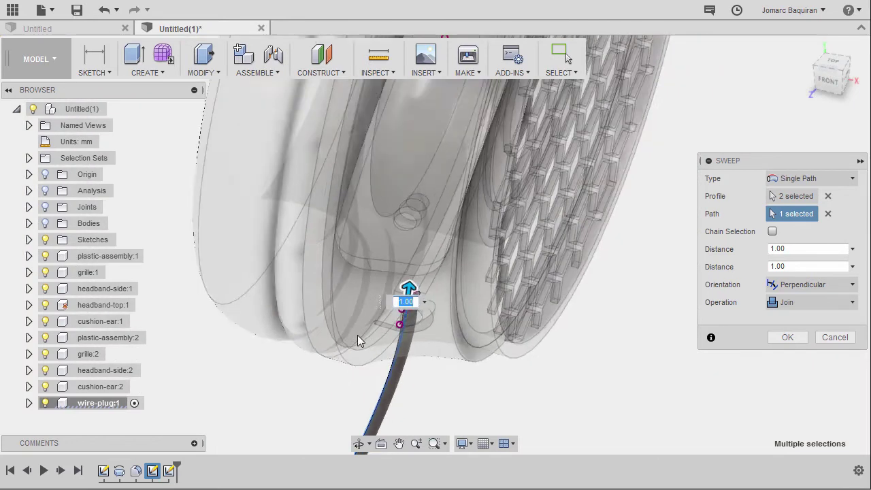
middle_click_drag(358, 335, 559, 256)
scroll(560, 256, "down", 3)
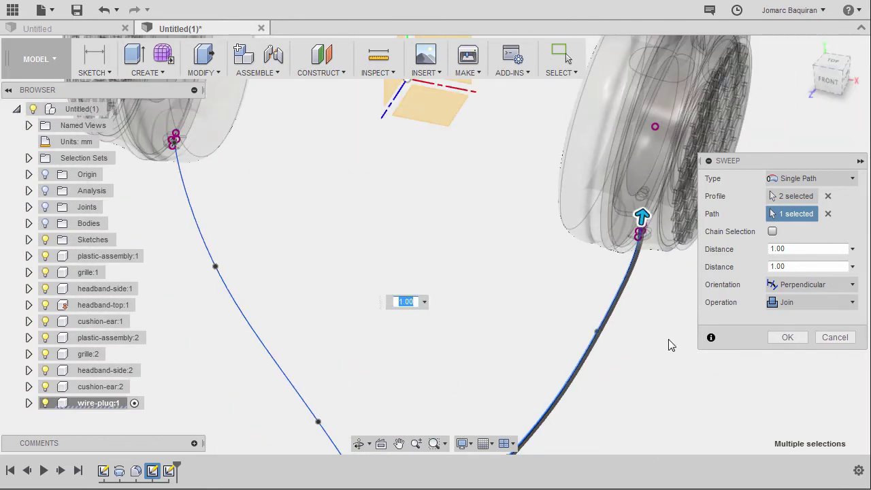
left_click(786, 339)
scroll(439, 297, "down", 3)
middle_click_drag(401, 370, 449, 271)
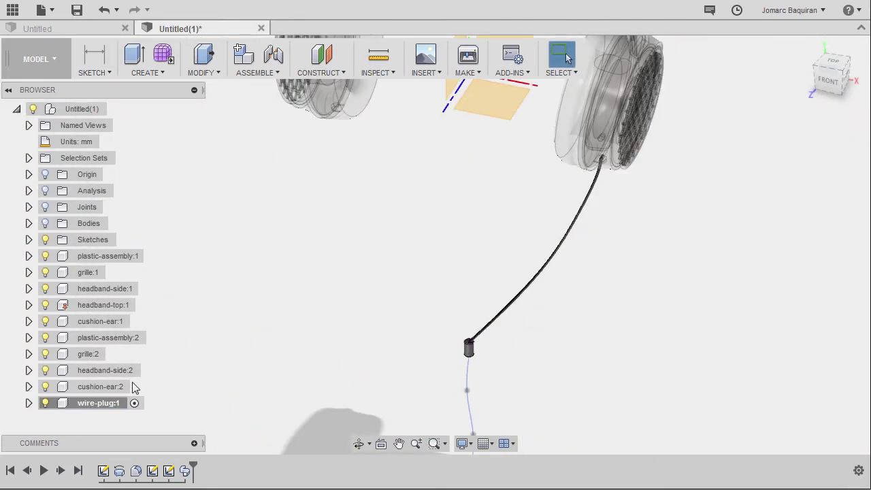
- Make Sketch3 of the wire-plug component visible again
left_click(29, 403)
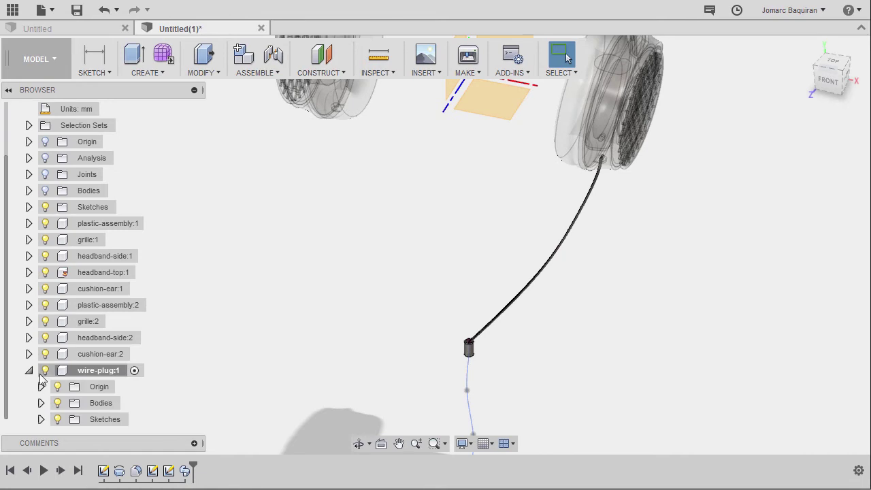
left_click(41, 420)
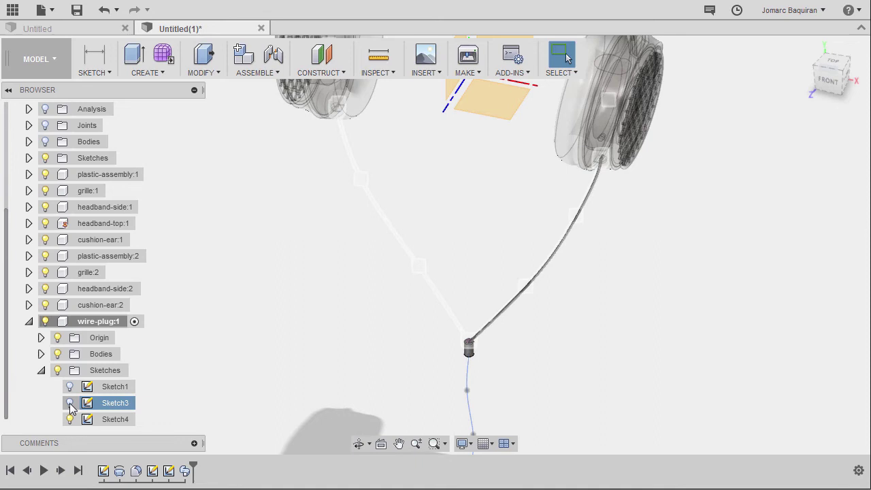
left_click(70, 404)
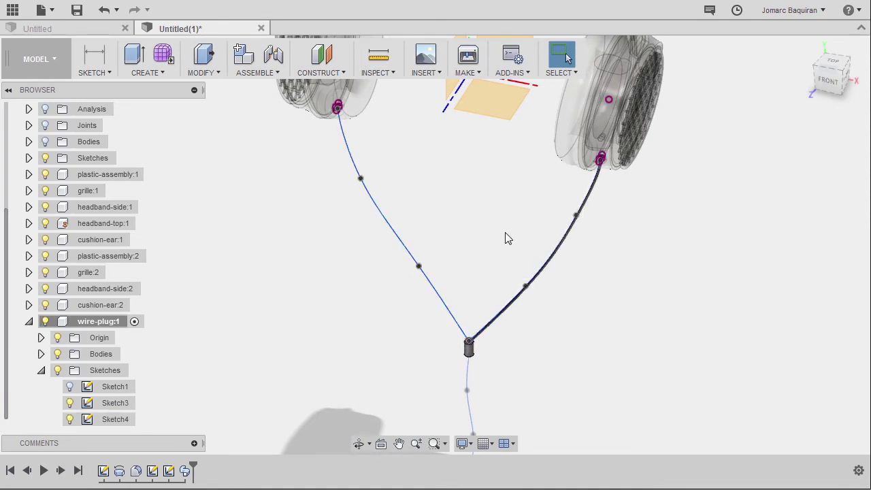
- Start another Sweep with the two left-hand profile regions, inner half-disc and half-ring, on the plug's top face
right_click(502, 251)
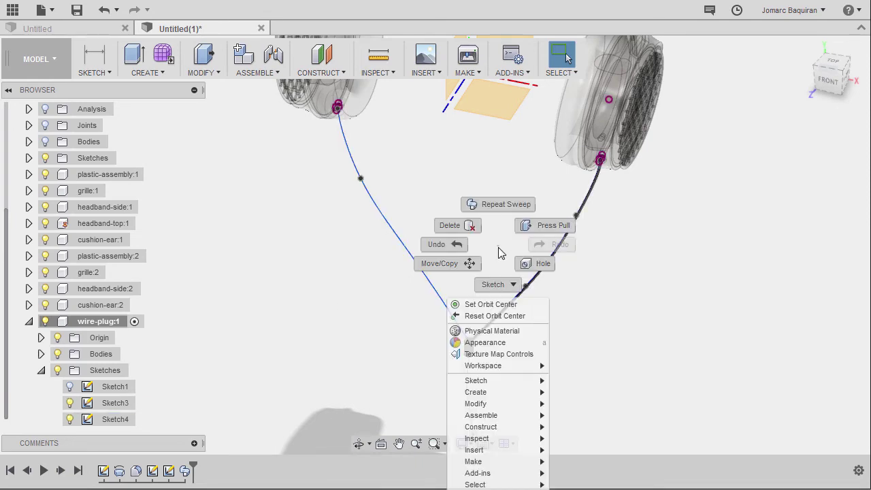
left_click(496, 206)
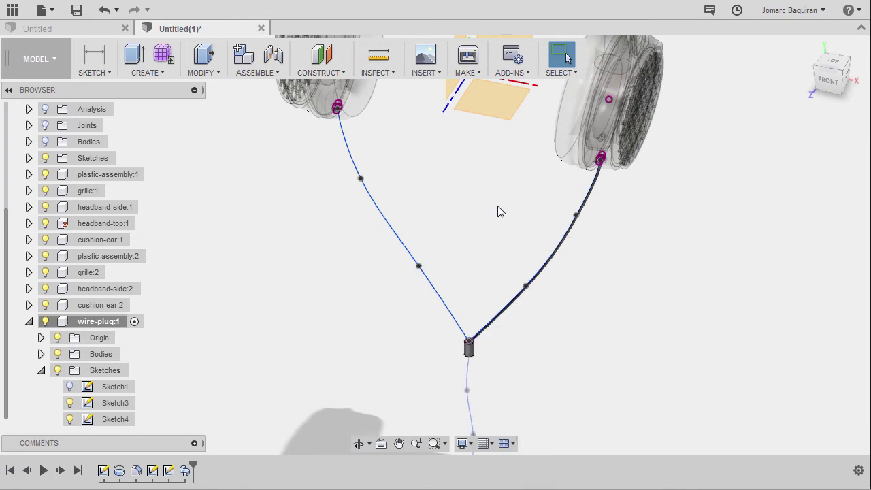
scroll(448, 326, "up", 5)
scroll(435, 282, "up", 5)
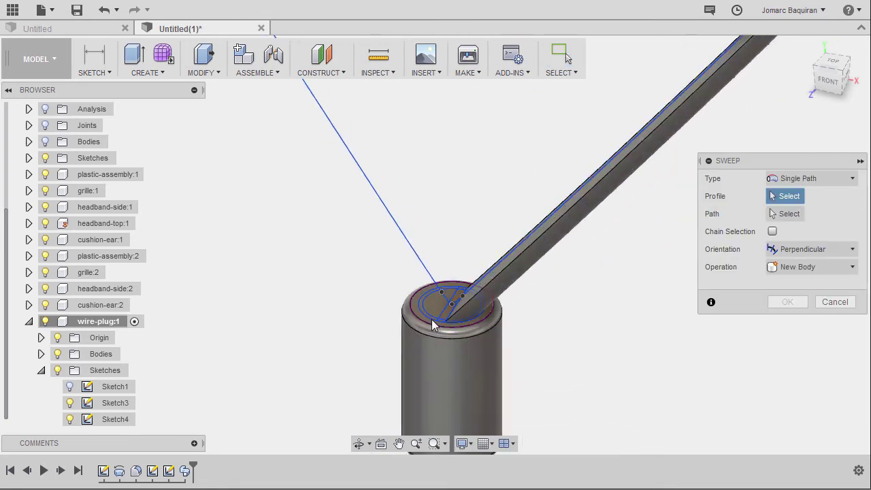
left_click(438, 292)
scroll(450, 286, "up", 4)
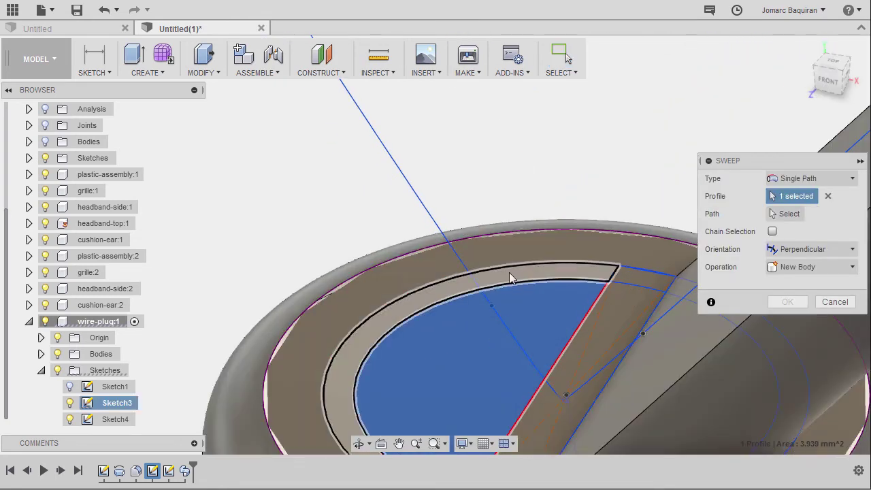
left_click(510, 294)
- Use the spline leading to the left ear cup as the sweep path and set the operation to Join
left_click(789, 214)
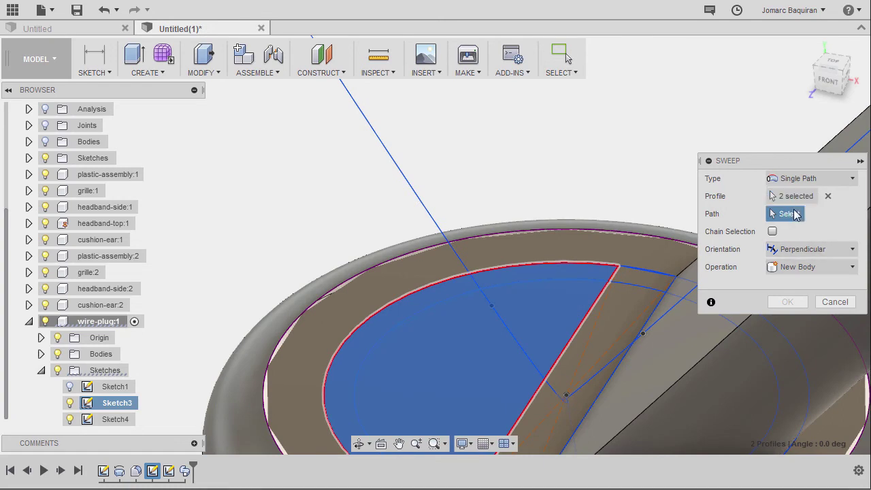
left_click(431, 218)
scroll(422, 220, "down", 5)
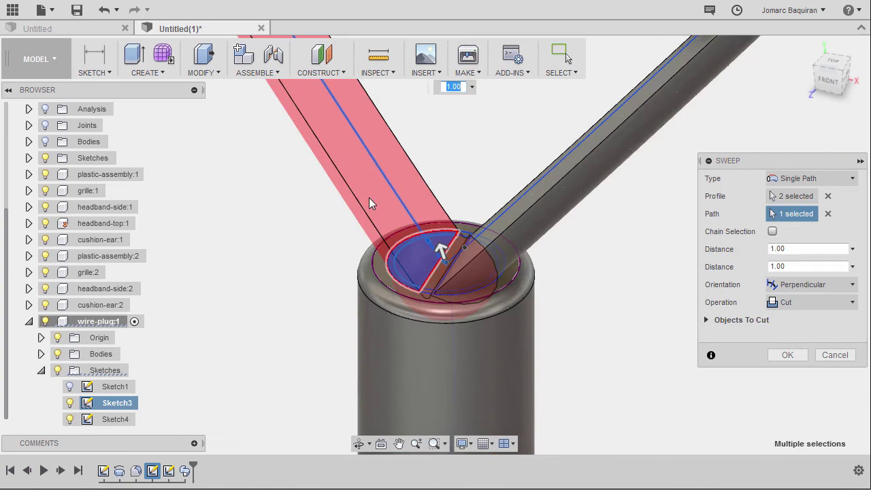
left_click(817, 301)
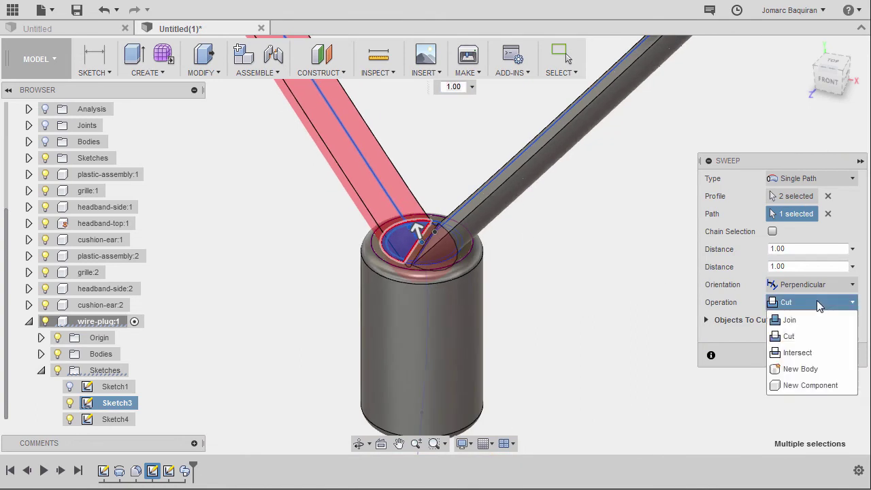
left_click(811, 319)
- Check the wire's end at the left ear cup, including from the front view, and complete the sweep
scroll(368, 228, "down", 2)
scroll(368, 229, "down", 2)
middle_click_drag(307, 122, 469, 361)
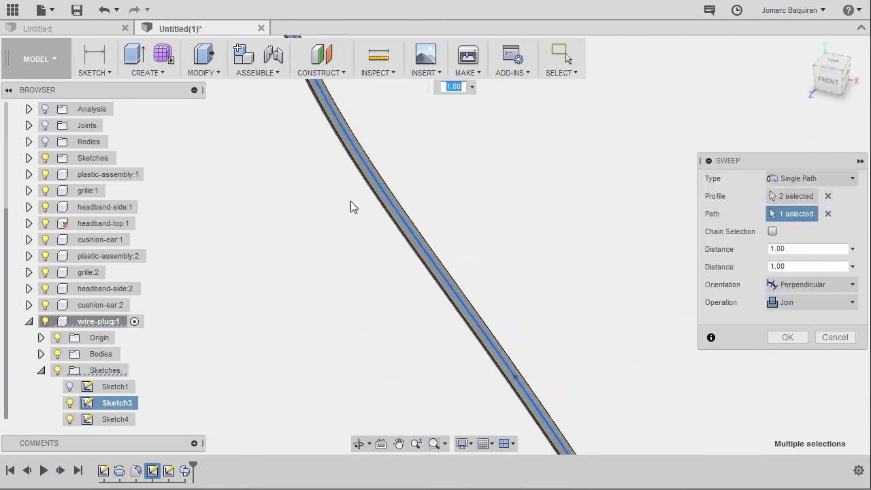
middle_click_drag(351, 201, 426, 435)
middle_click_drag(402, 157, 448, 277)
scroll(448, 279, "up", 4)
middle_click_drag(365, 283, 272, 136)
scroll(300, 300, "up", 3)
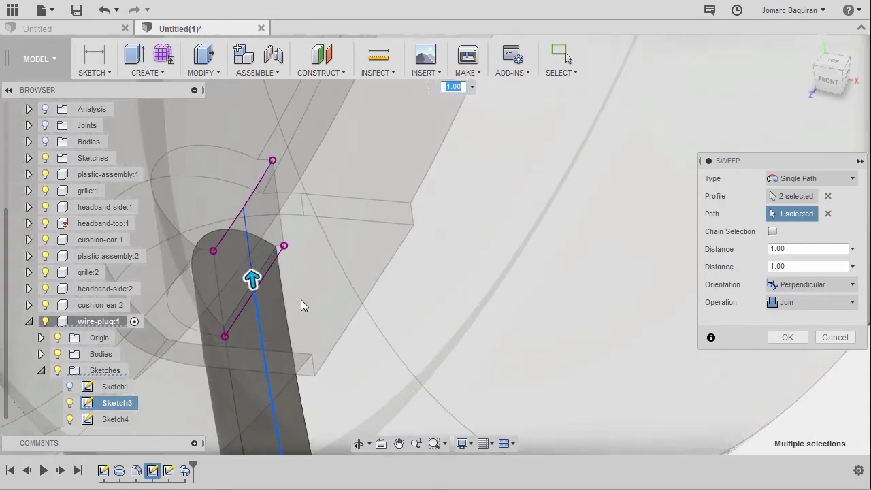
left_click(249, 237)
scroll(362, 250, "down", 1)
scroll(467, 257, "down", 2)
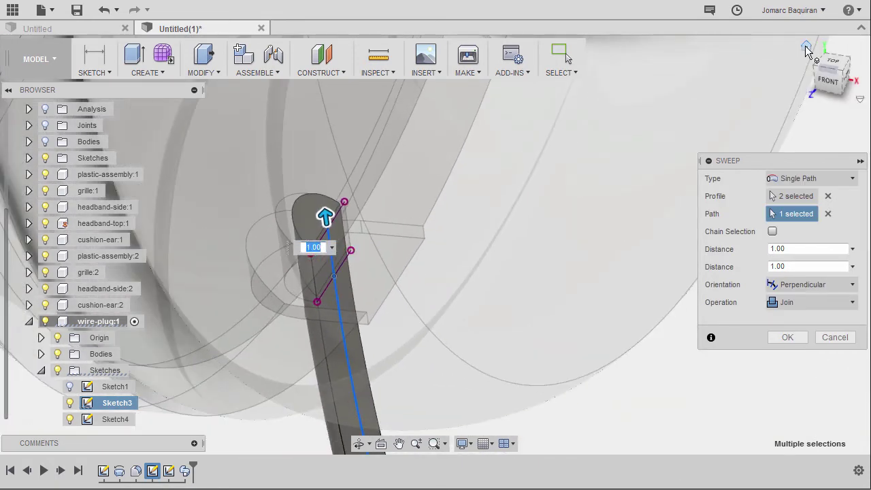
left_click(831, 83)
scroll(545, 313, "down", 10)
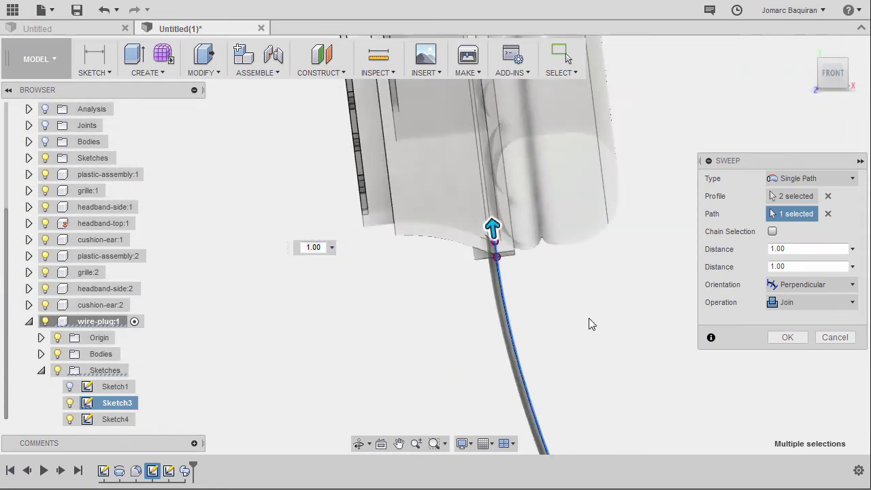
scroll(402, 244, "down", 3)
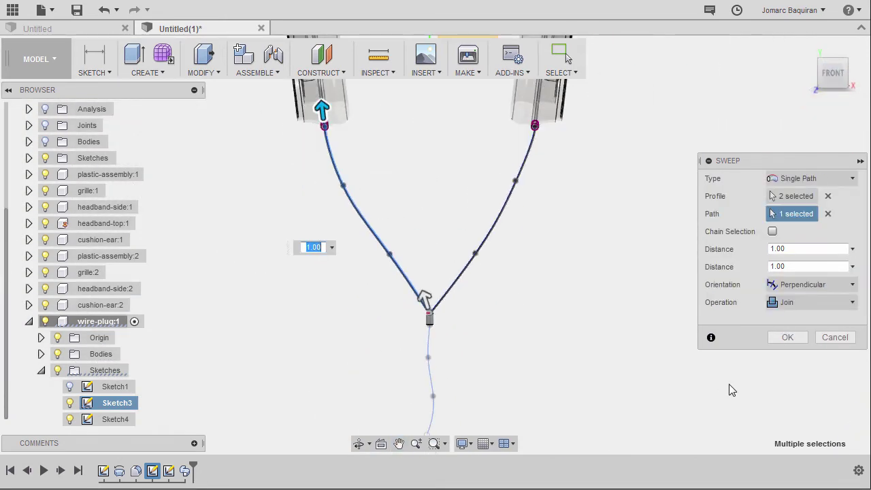
left_click(790, 338)
- Extend the spline below the plug by moving its free end down to about X -12.4, Y -621.4 mm
middle_click_drag(616, 336, 632, 236)
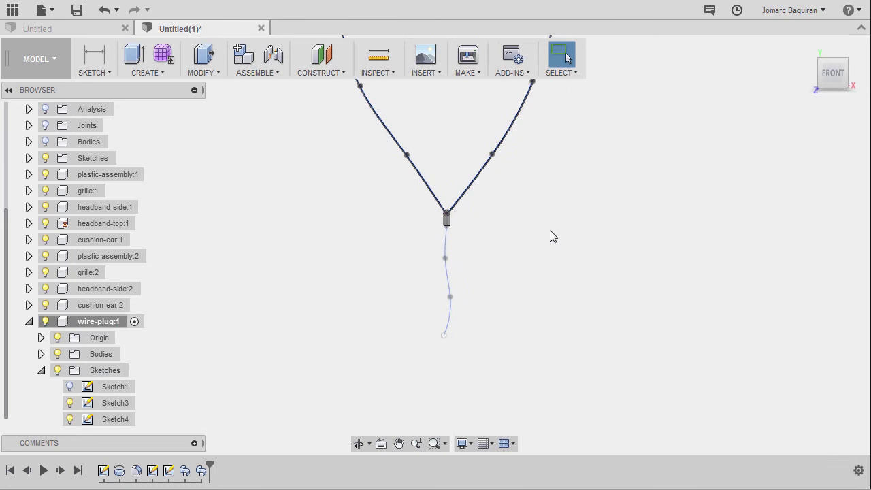
scroll(544, 226, "up", 3)
middle_click_drag(439, 316, 563, 220)
scroll(548, 277, "down", 6)
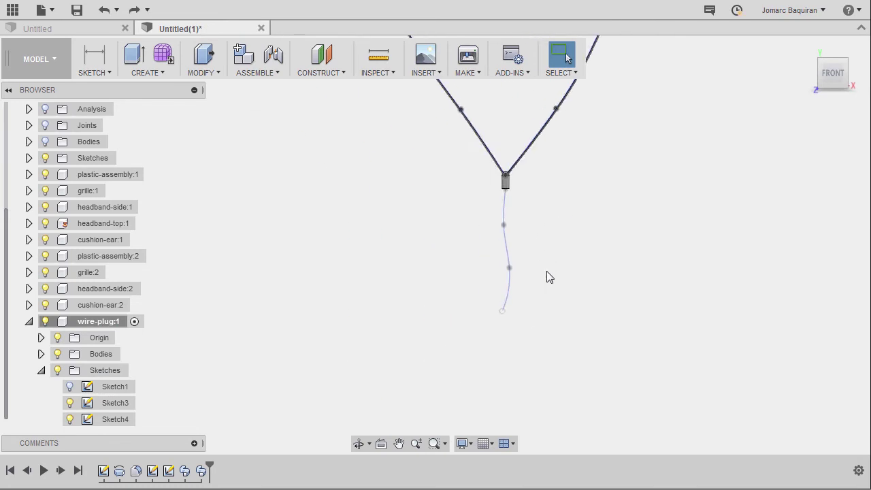
scroll(572, 194, "down", 2)
middle_click_drag(561, 195, 566, 119)
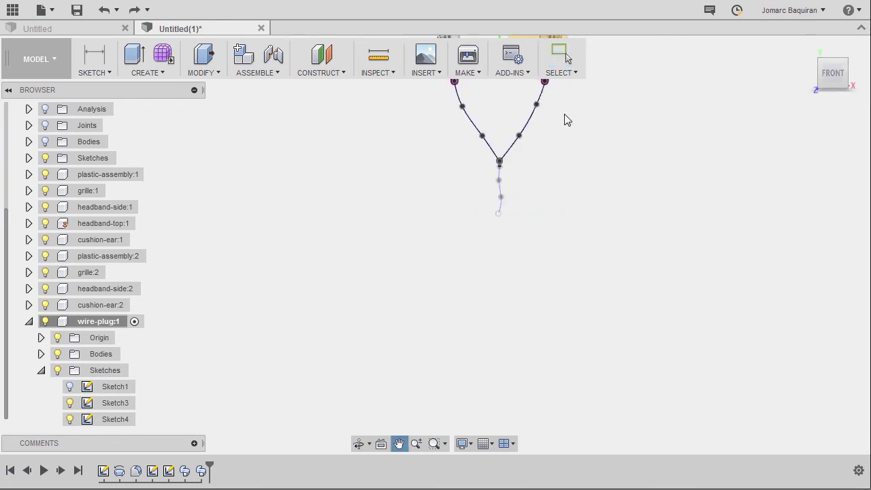
scroll(527, 234, "up", 2)
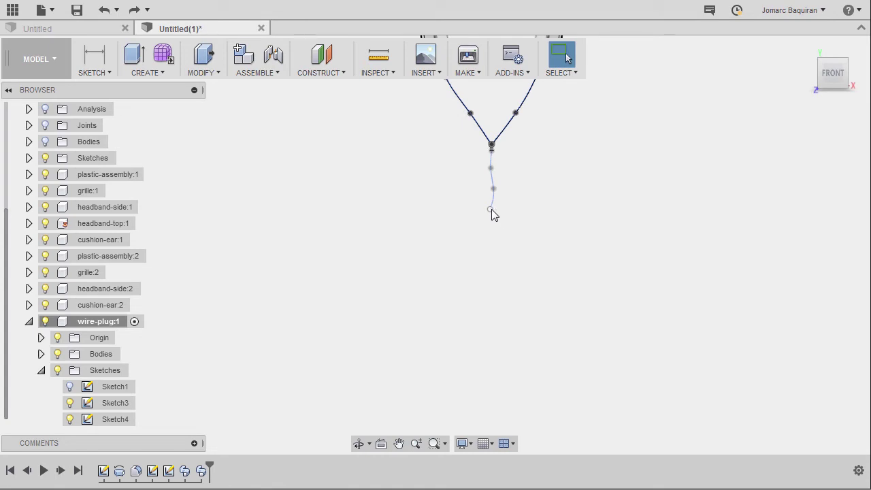
mouse_move(492, 210)
left_mouse_down()
mouse_move(482, 260)
mouse_move(482, 390)
left_mouse_up()
scroll(484, 276, "down", 3)
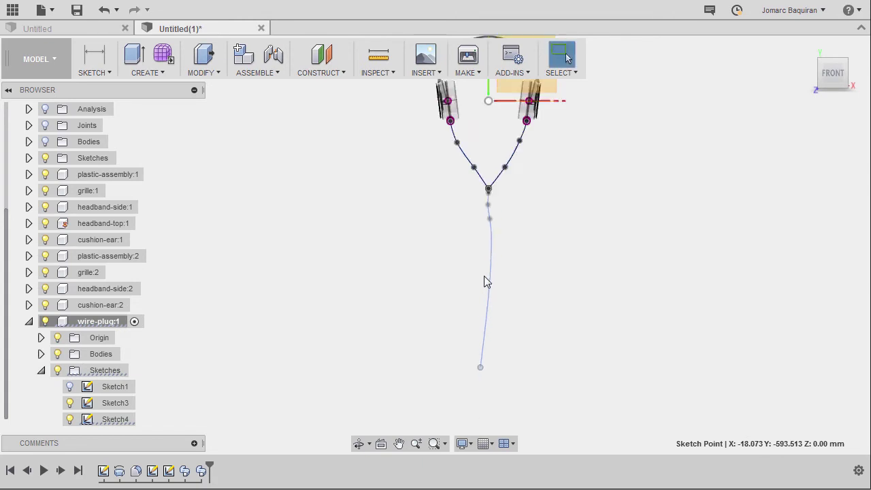
left_click_drag(469, 320, 472, 330)
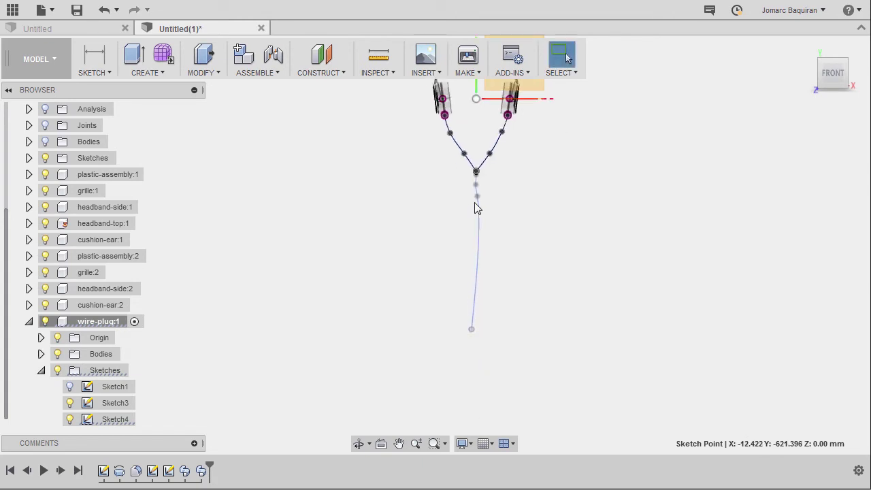
- Straighten the lower spline by moving its intermediate points to about (-1.4, -337.1) and (2.2, -474.7) mm and its end to (4.1, -636.1) mm
left_click_drag(477, 195, 473, 271)
mouse_move(477, 187)
left_mouse_down()
mouse_move(487, 224)
mouse_move(476, 224)
left_mouse_up()
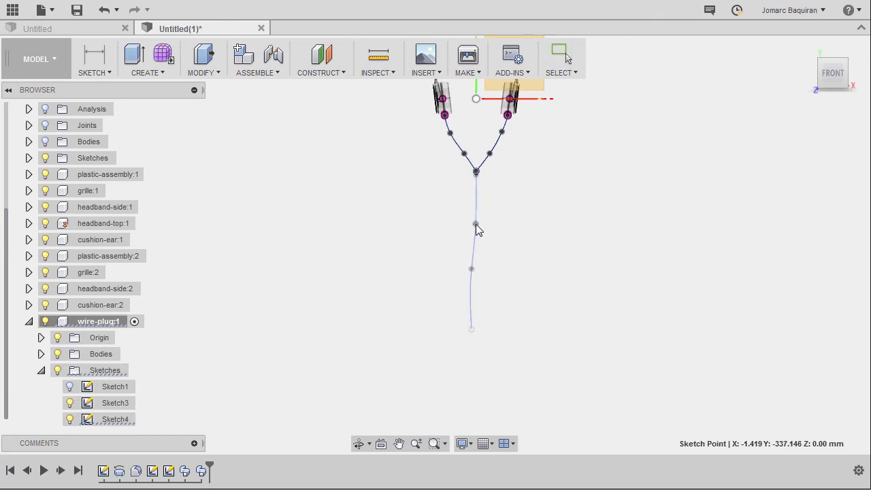
left_click_drag(471, 269, 477, 275)
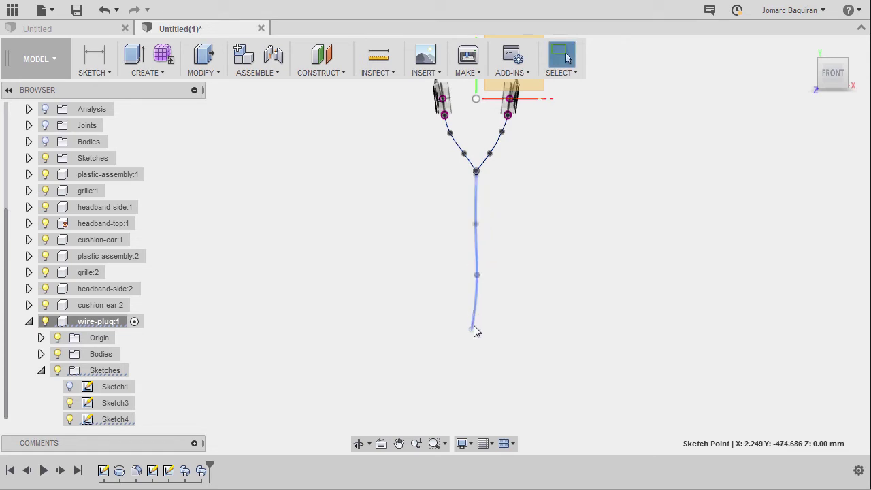
left_click_drag(471, 335, 478, 335)
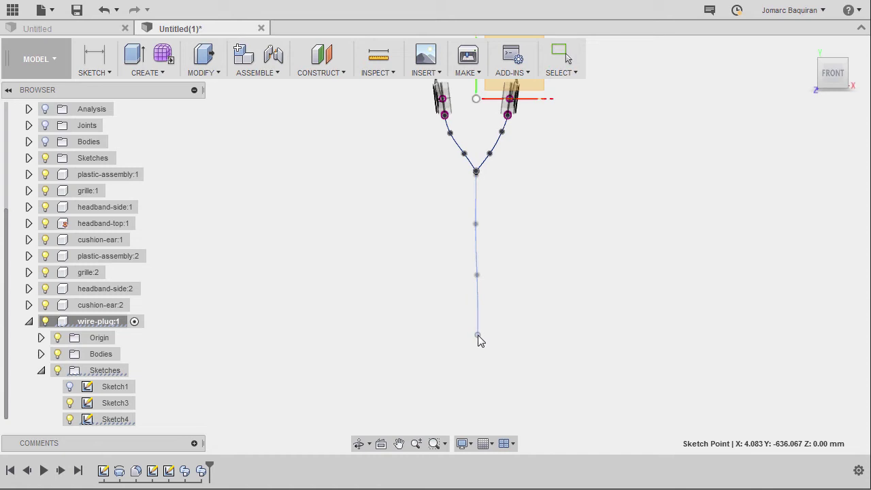
scroll(533, 248, "down", 1)
mouse_move(535, 250)
middle_mouse_down()
mouse_move(541, 279)
mouse_move(534, 256)
middle_mouse_up()
scroll(533, 256, "up", 1)
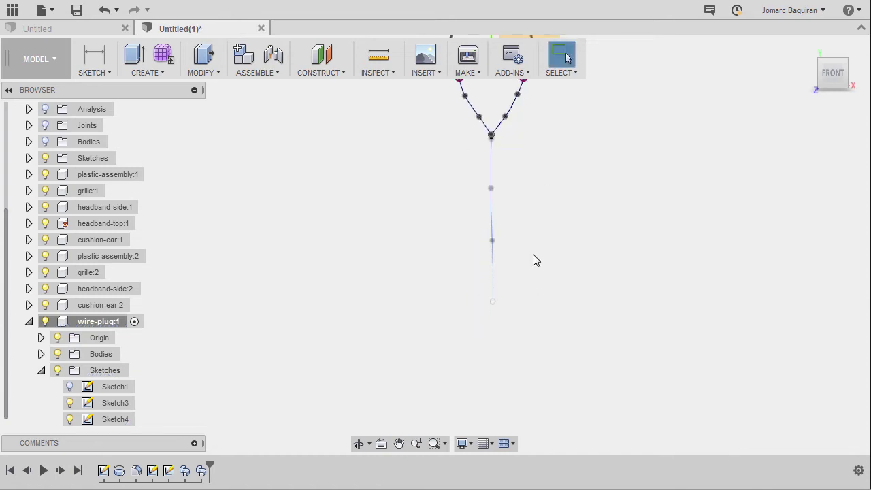
middle_click_drag(556, 223, 552, 279)
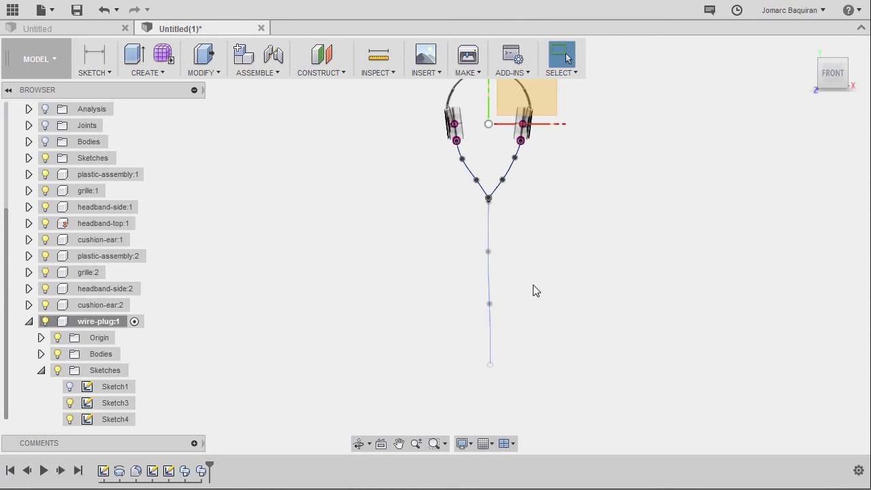
- Start a Sweep with the central strip, its small rear end piece, and the right-hand half-ring and half-disc on the plug's top face
right_click(534, 290)
left_click(537, 240)
scroll(504, 235, "up", 3)
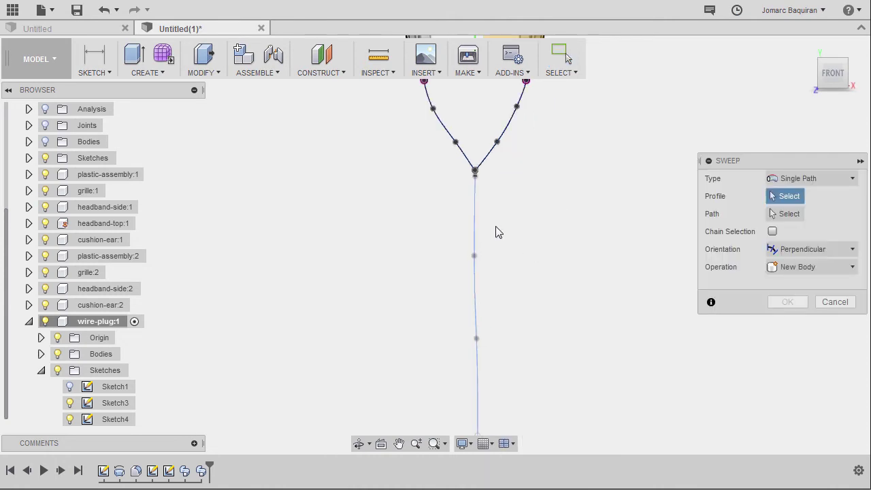
middle_click_drag(495, 233, 420, 267, "shift")
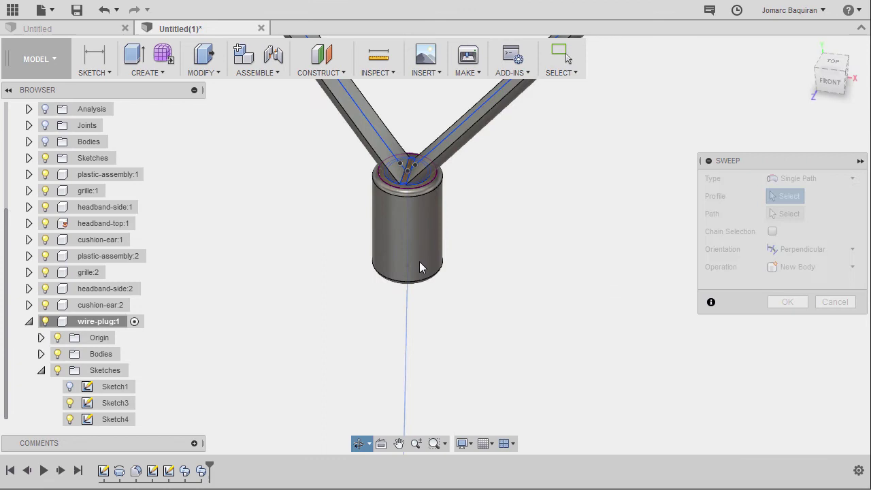
scroll(420, 267, "up", 5)
scroll(433, 354, "up", 3)
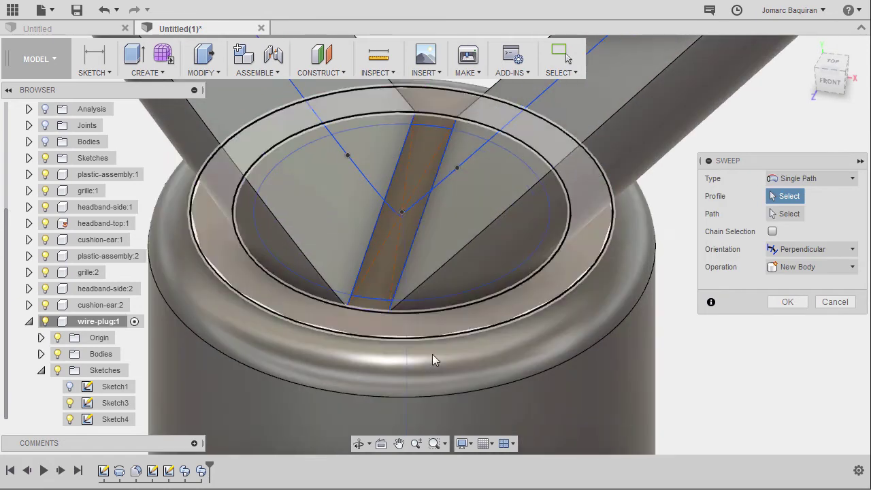
left_click(379, 278)
left_click(433, 120)
left_click(479, 134)
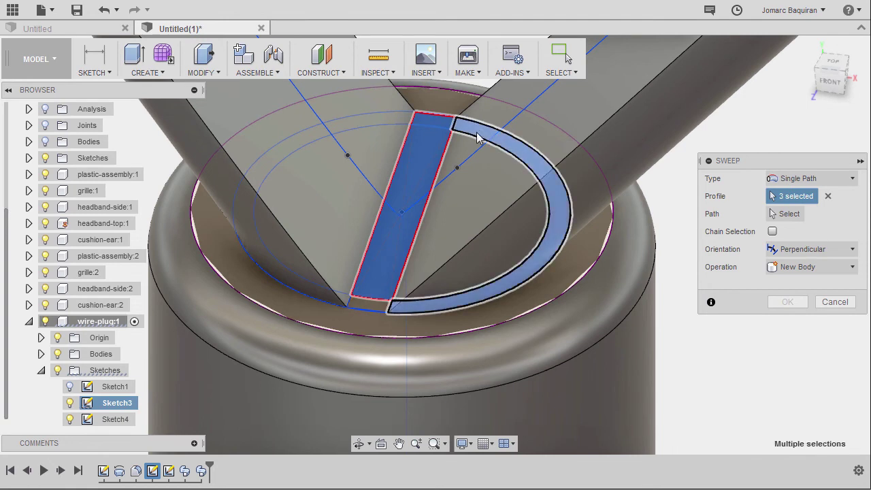
left_click(470, 184)
- Add the left-hand half-ring and half-disc to the sweep profile and remove the central strip's small rear end piece
left_click(343, 129)
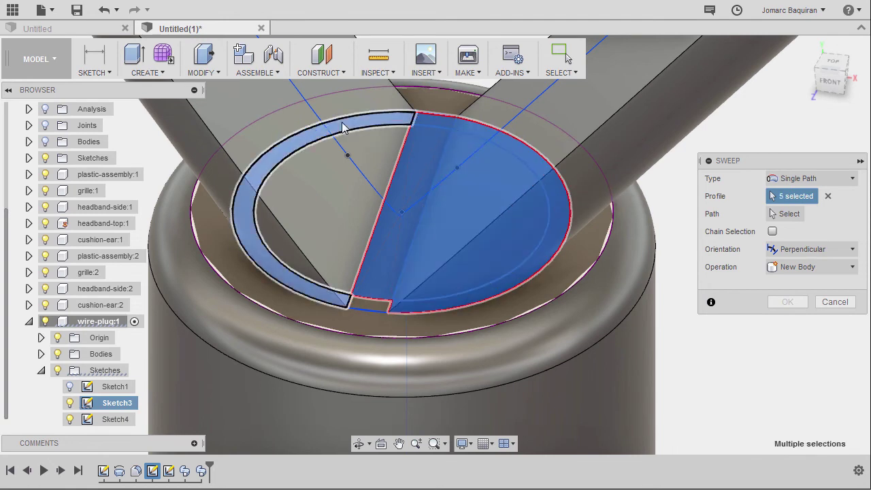
left_click(434, 119)
left_click(340, 206)
- Use the spline running down below the plug as the sweep path
scroll(344, 212, "down", 2)
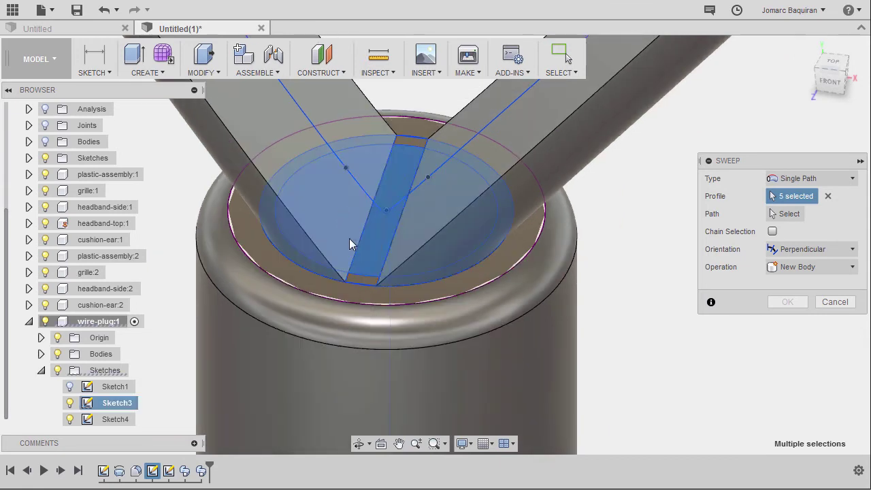
middle_click_drag(397, 262, 399, 241, "shift")
middle_click_drag(464, 322, 459, 234)
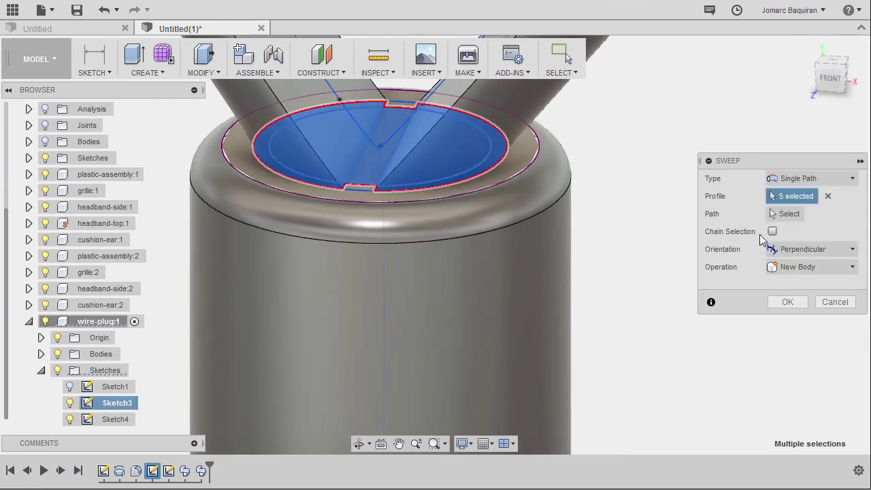
left_click(784, 214)
scroll(379, 125, "down", 5)
middle_click_drag(379, 125, 407, 20)
scroll(412, 278, "down", 1)
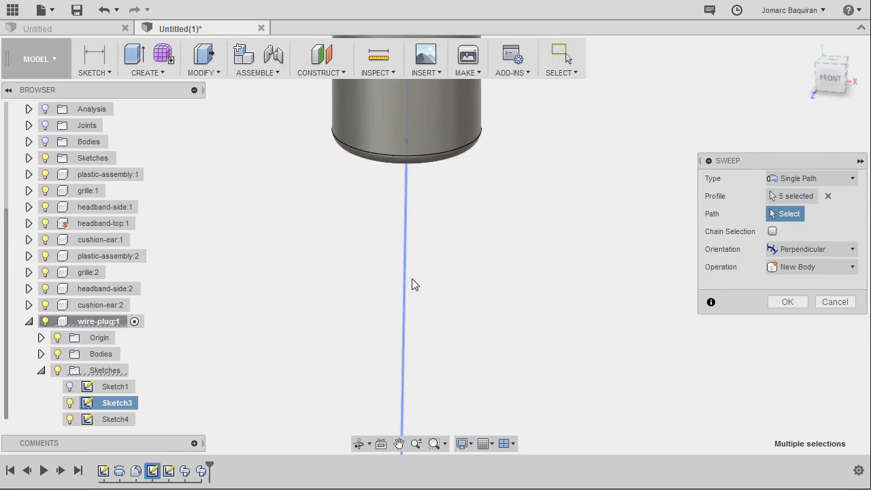
left_click(404, 277)
- Complete the sweep of the lower wire with the operation set to Join, and hide Sketch3
scroll(377, 188, "down", 2)
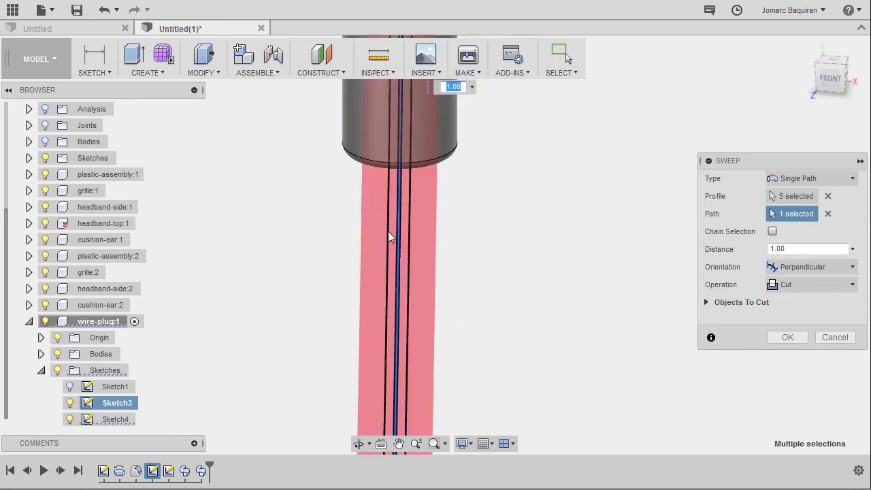
scroll(389, 237, "down", 1)
left_click(819, 286)
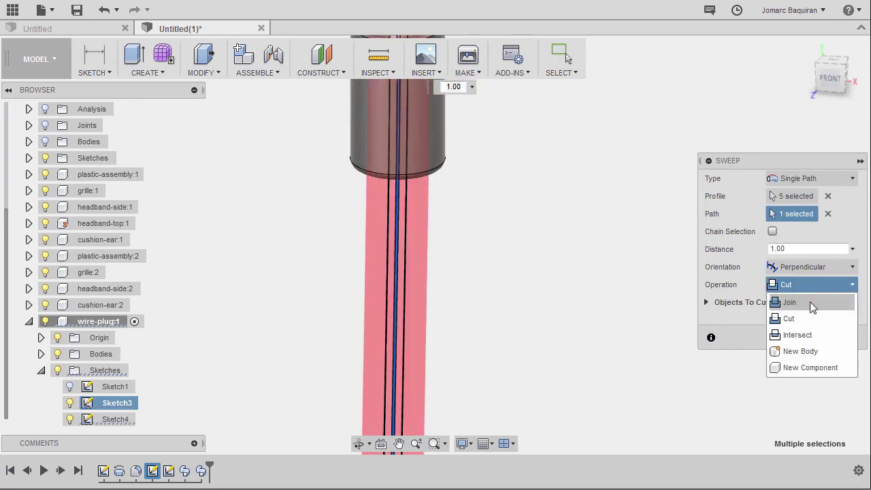
left_click(810, 302)
middle_click_drag(493, 257, 489, 228, "shift")
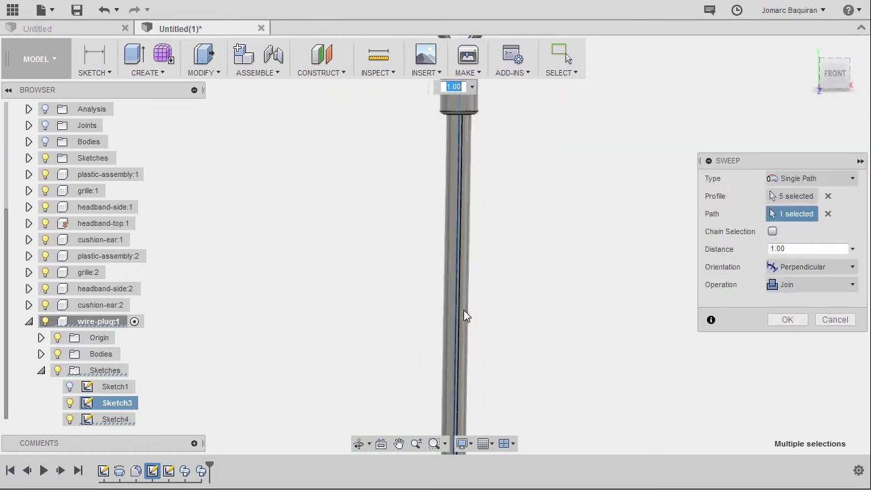
scroll(464, 316, "down", 3)
mouse_move(497, 303)
middle_mouse_down()
mouse_move(444, 240)
mouse_move(449, 57)
middle_mouse_up()
scroll(488, 369, "down", 4)
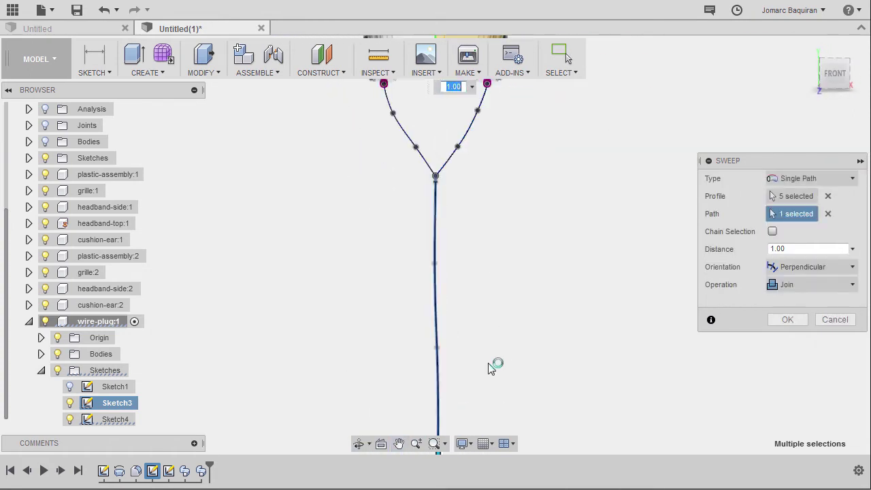
middle_click_drag(489, 369, 456, 84)
scroll(447, 171, "up", 3)
mouse_move(370, 202)
middle_mouse_down()
mouse_move(329, 170)
mouse_move(433, 91)
mouse_move(290, 140)
mouse_move(486, 272)
mouse_move(391, 288)
mouse_move(406, 236)
mouse_move(455, 247)
mouse_move(486, 277)
mouse_move(415, 282)
mouse_move(361, 271)
mouse_move(438, 273)
middle_mouse_up()
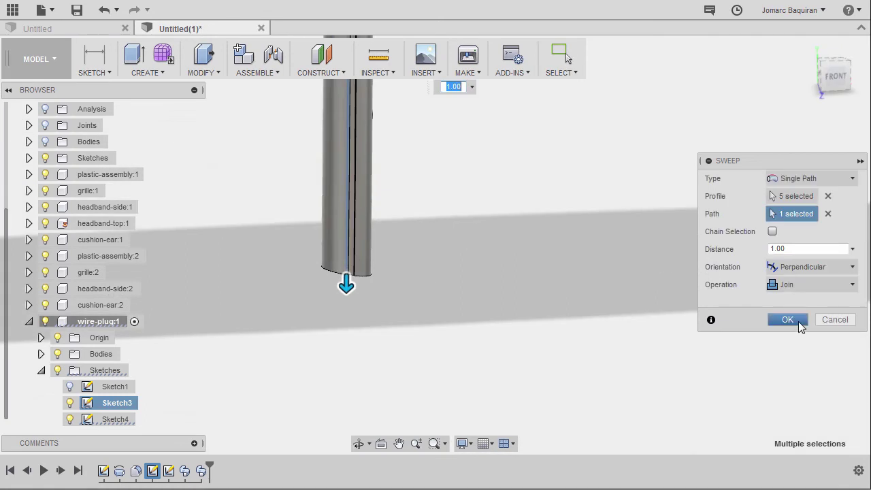
left_click(800, 326)
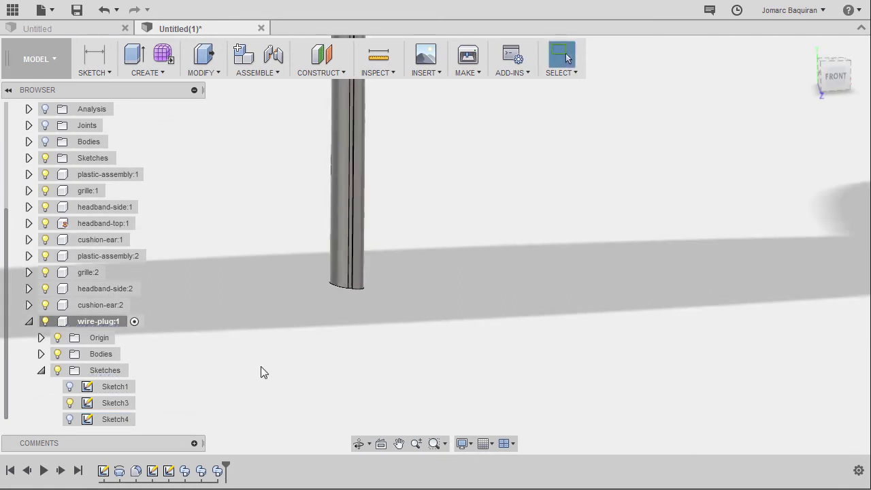
left_click(72, 407)
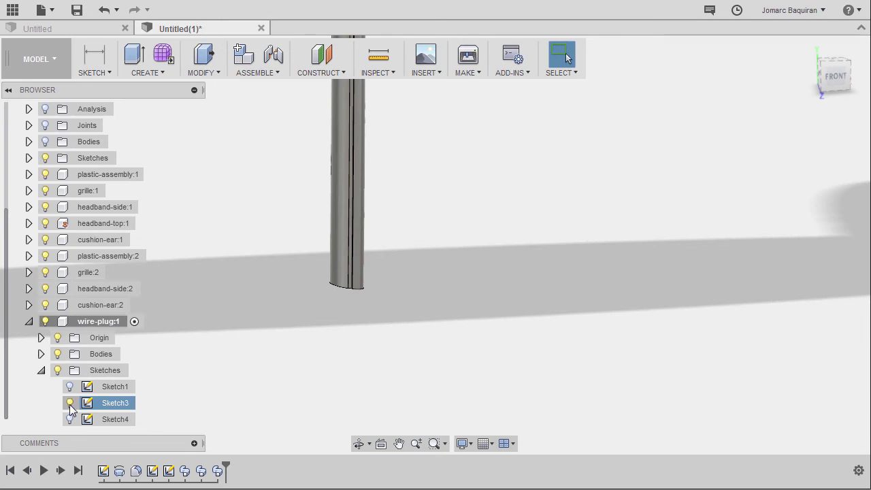
left_click(71, 405)
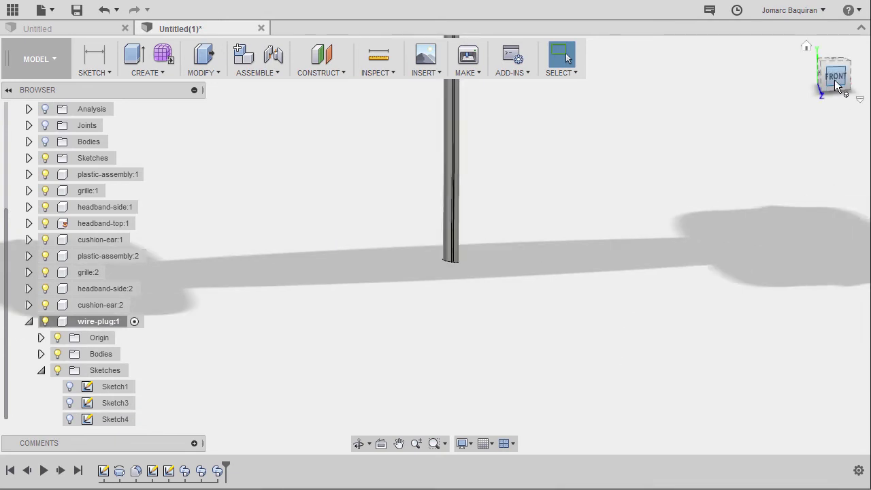
- Examine the wire's lower end and its full run up to the ear cups from the front
left_click(837, 83)
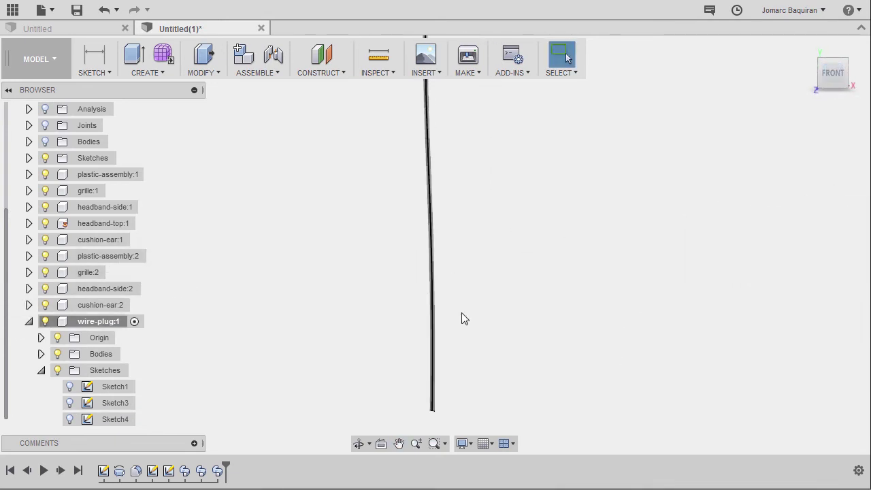
scroll(423, 415, "up", 5)
middle_click_drag(427, 383, 420, 303)
scroll(433, 307, "up", 2)
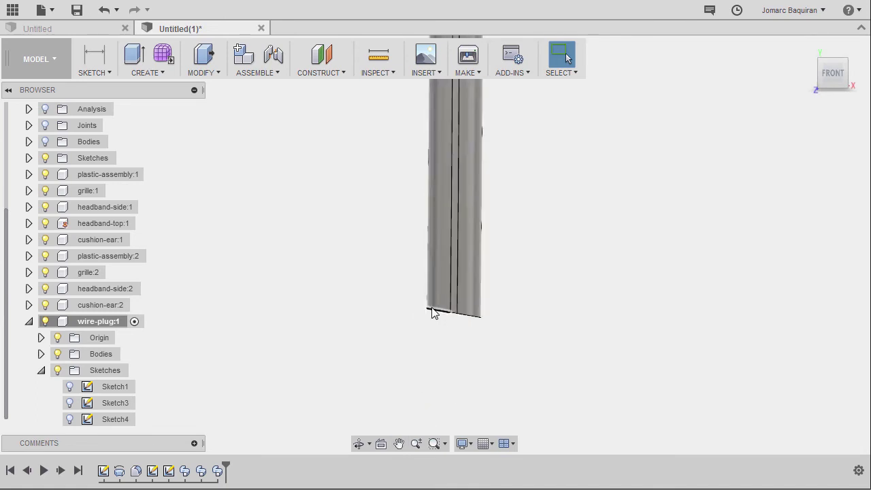
scroll(468, 304, "up", 4)
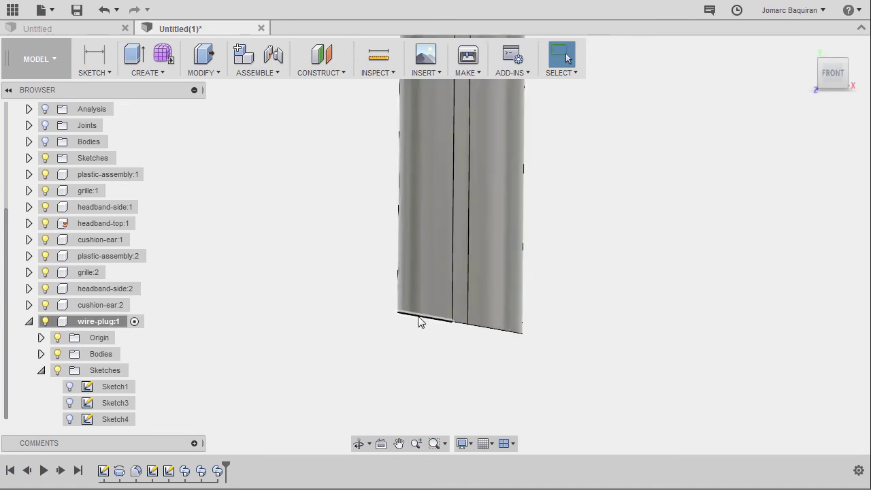
middle_click_drag(488, 310, 397, 472, "shift")
scroll(516, 280, "down", 2)
scroll(533, 261, "down", 3)
middle_click_drag(534, 261, 516, 409)
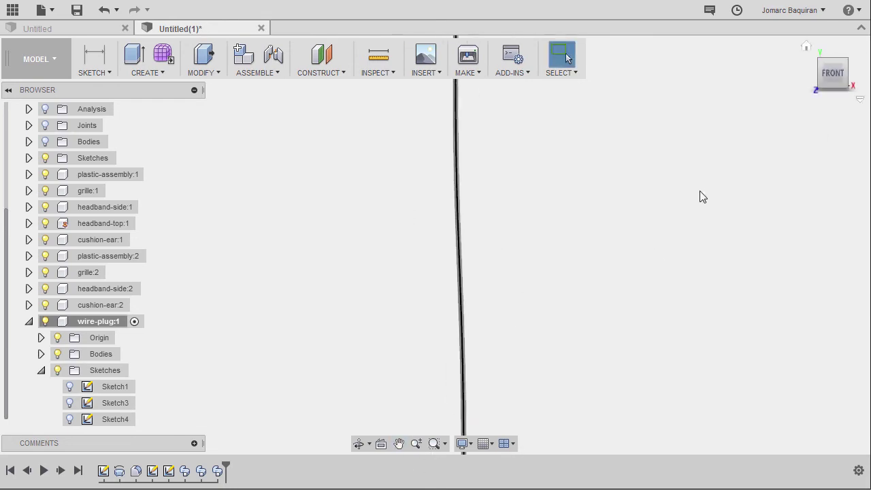
middle_click_drag(701, 195, 657, 361)
left_click(846, 76)
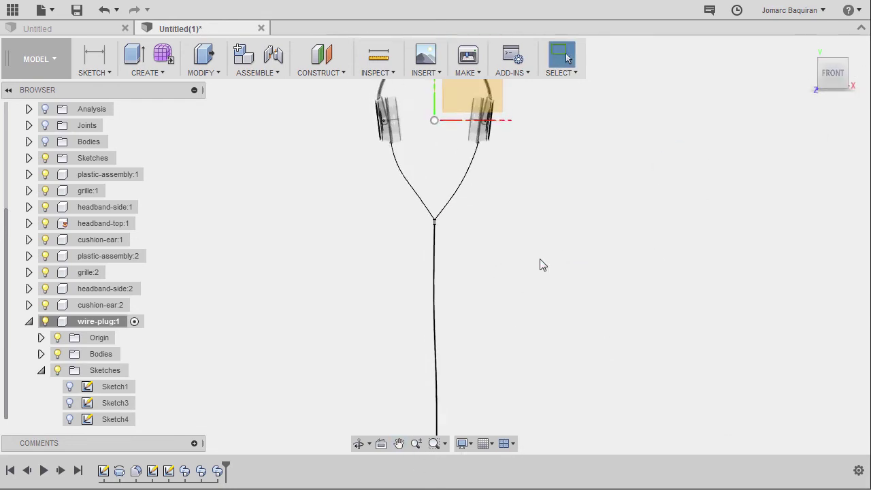
scroll(454, 220, "up", 5)
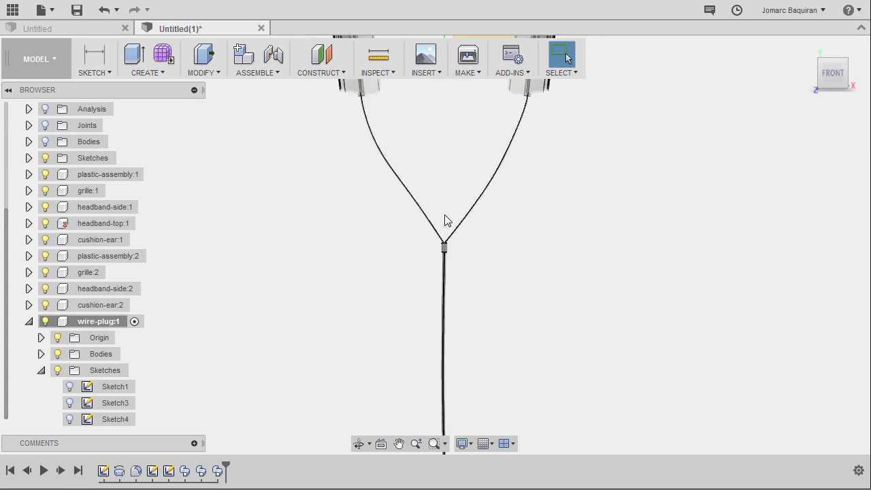
scroll(230, 298, "down", 5)
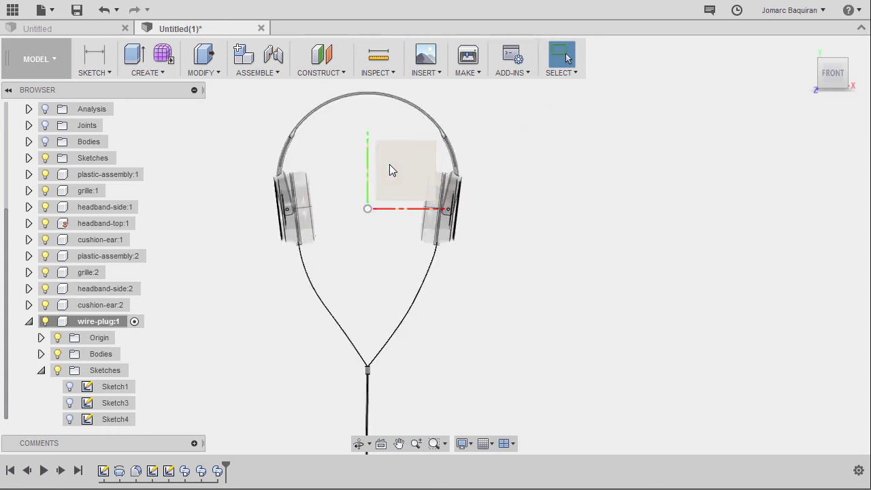
- Locate the displayed XY plane in the browser and hide the wire-plug component's origin geometry
right_click(390, 164)
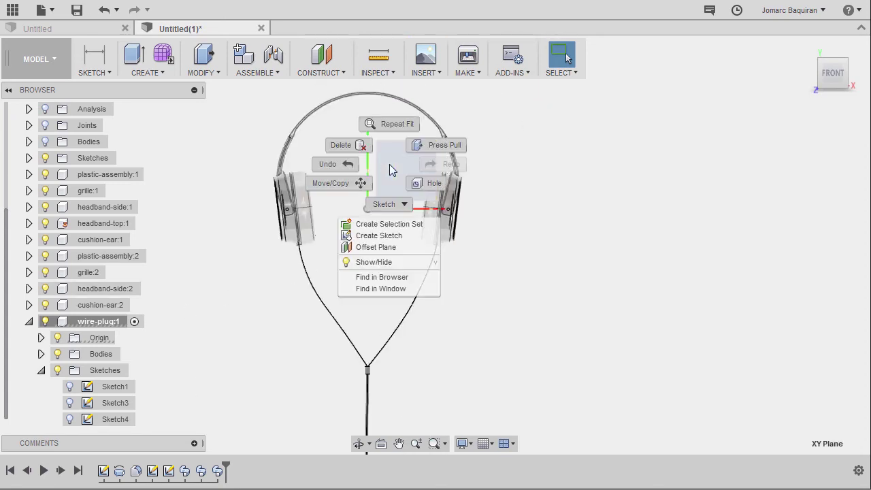
left_click(377, 277)
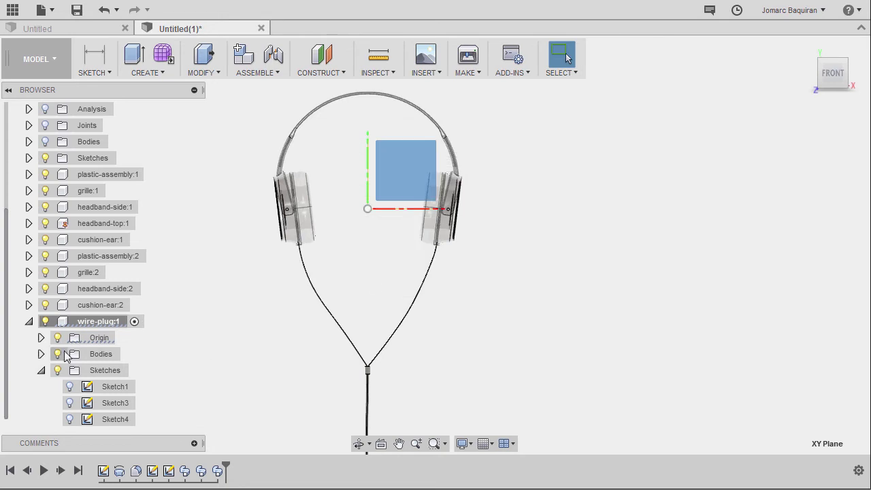
left_click(57, 338)
left_click(348, 258)
- Examine the headphone wires from several angles and inspect the lower wire's end face up close
middle_click_drag(420, 291, 342, 252, "shift")
middle_click_drag(469, 408, 425, 102)
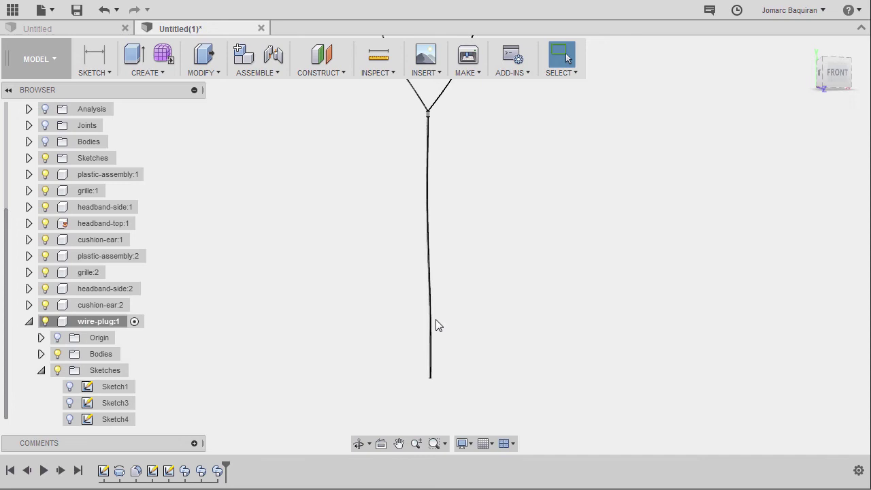
middle_click_drag(436, 319, 413, 354, "shift")
middle_click_drag(414, 354, 495, 309, "shift")
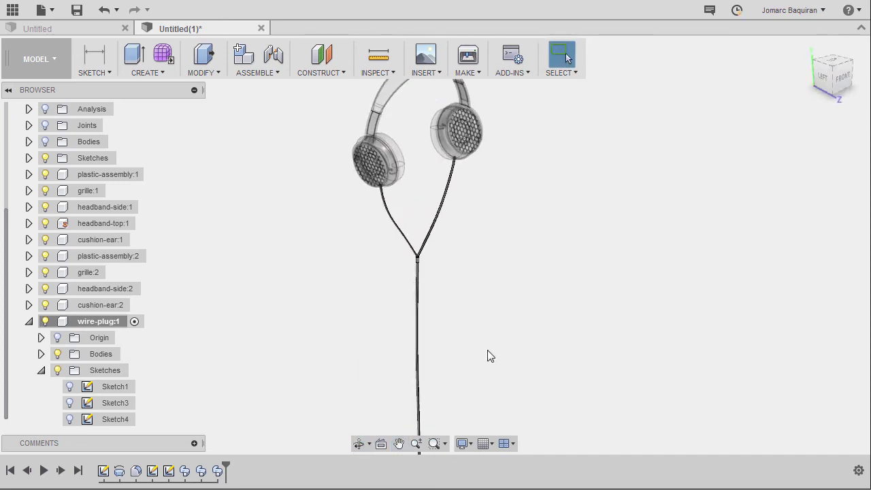
middle_click_drag(488, 354, 490, 184, "shift")
scroll(503, 182, "up", 3)
mouse_move(557, 191)
middle_mouse_down("shift")
mouse_move(555, 208)
mouse_move(562, 207)
middle_mouse_up("shift")
scroll(615, 199, "up", 1)
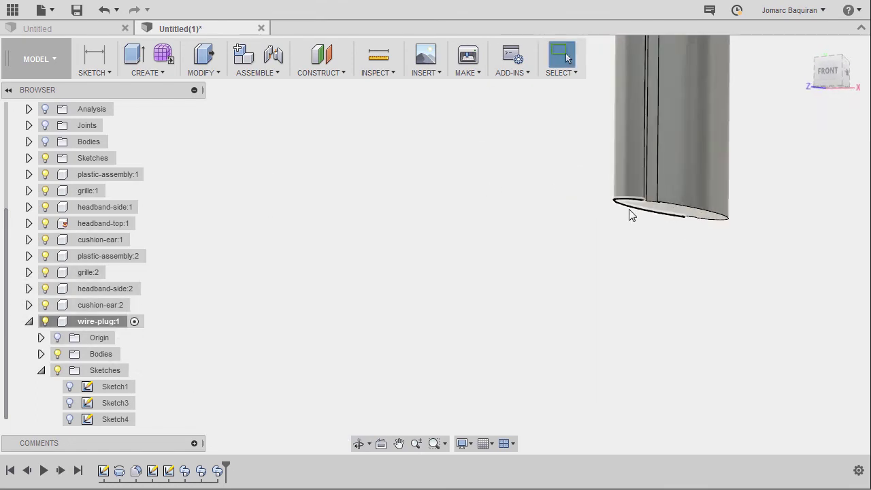
scroll(629, 210, "up", 1)
middle_click_drag(647, 228, 802, 154, "shift")
middle_click_drag(715, 200, 586, 274)
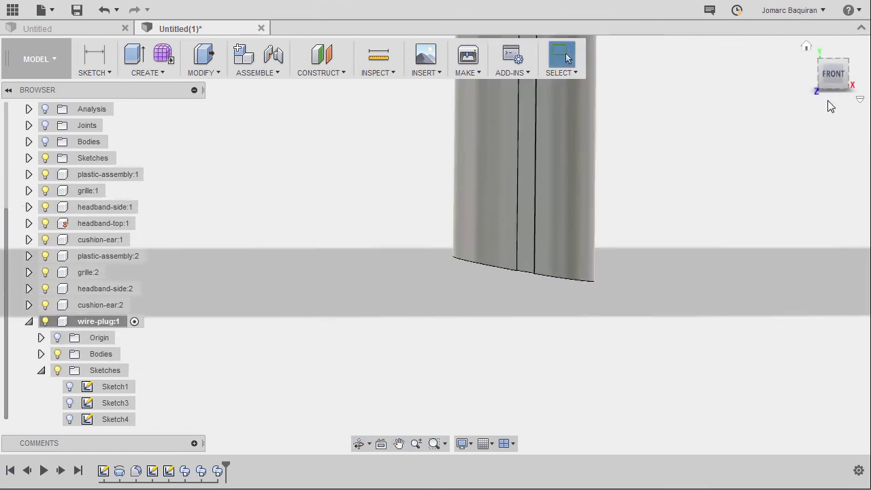
- Create a sketch on the wire-plug component's XY plane, facing the lower end of the wire
left_click(835, 78)
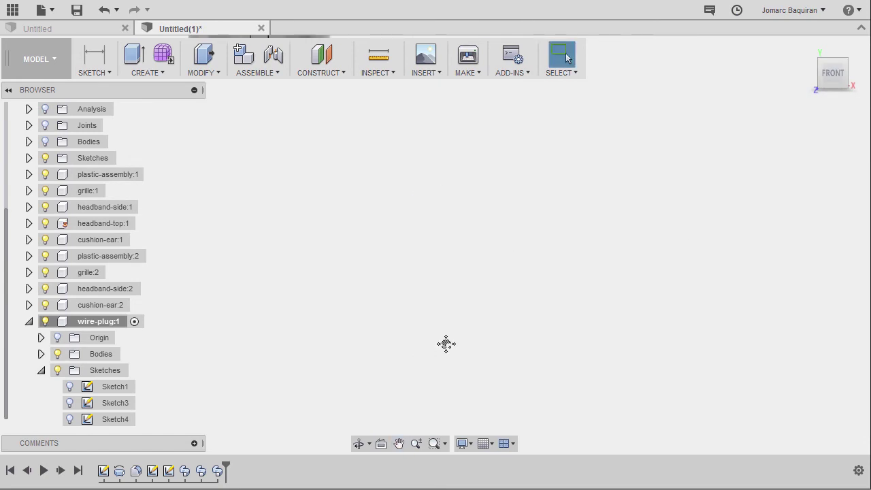
middle_click_drag(445, 345, 533, 215)
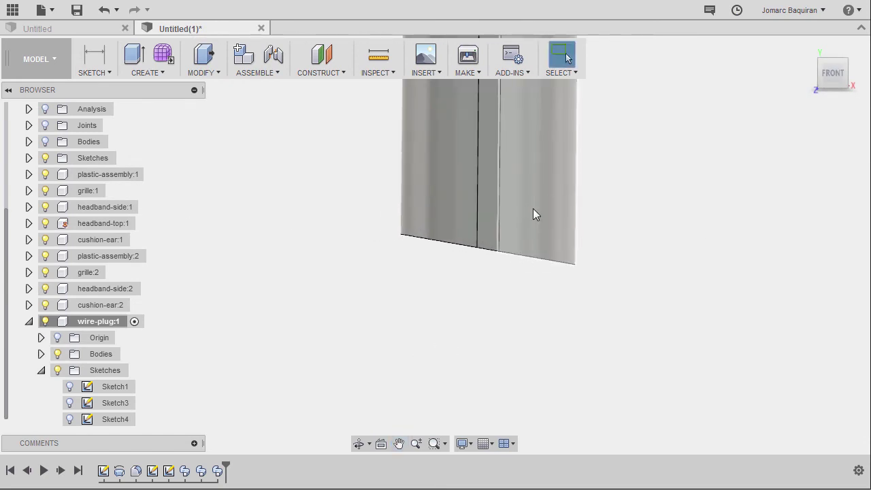
left_click(40, 338)
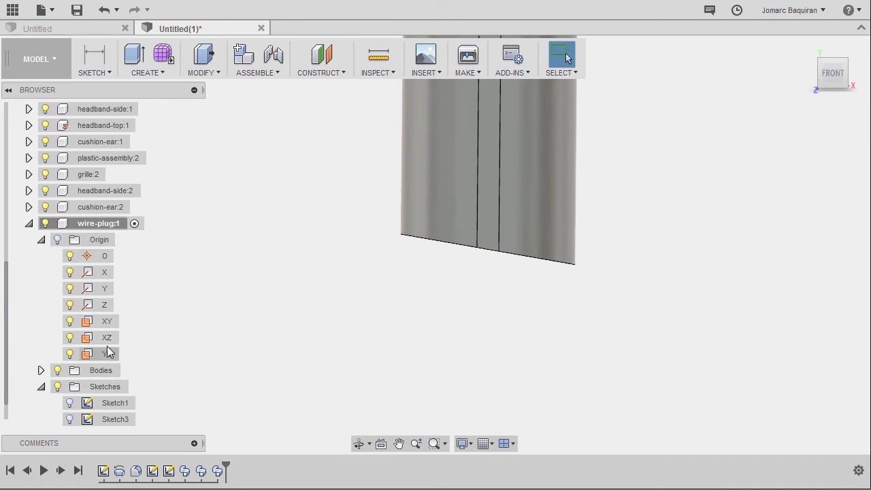
left_click(107, 324)
right_click(107, 328)
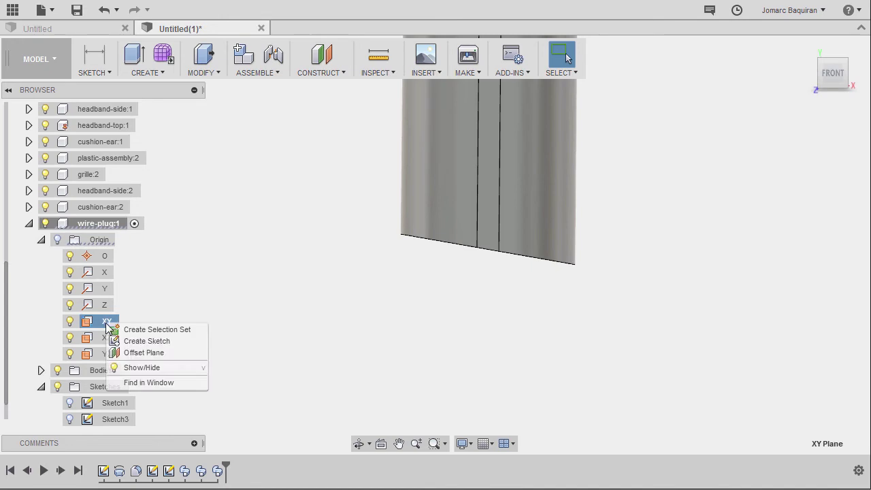
left_click(140, 344)
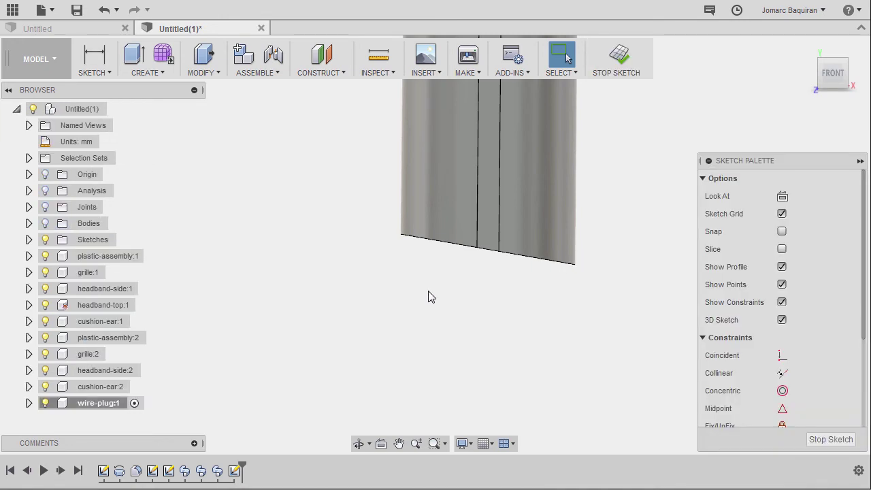
- Sketch a center rectangle about 11.3 by 3.9 mm overlapping the slanted lower end of the wire
key("r")
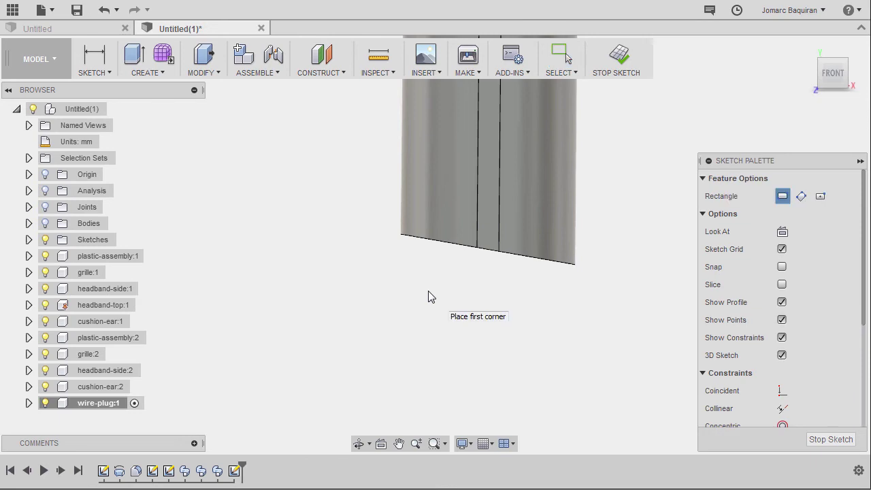
left_click(820, 196)
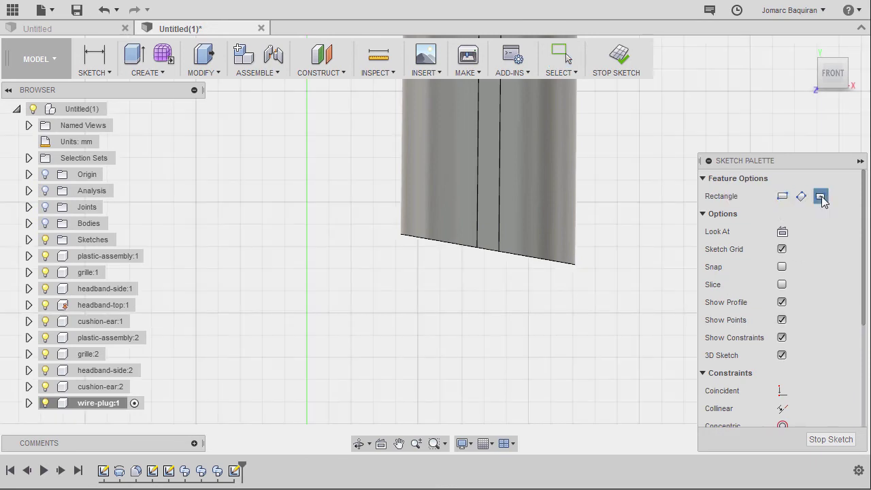
left_click(499, 328)
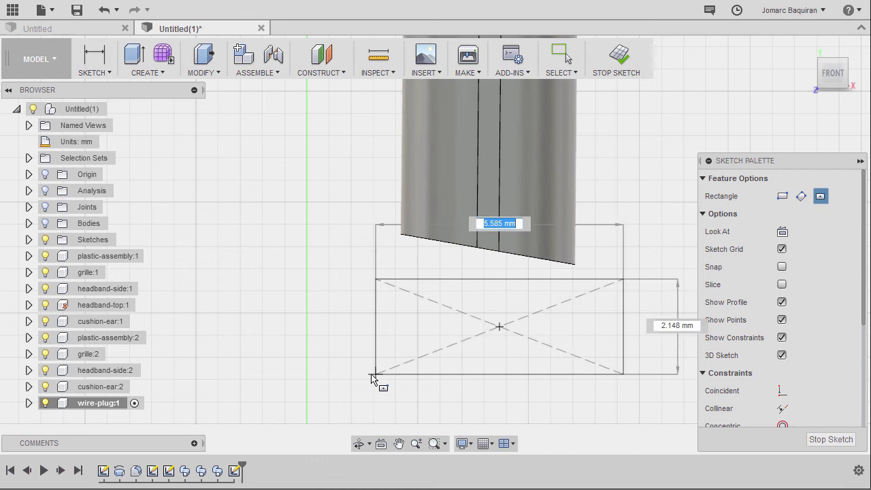
left_click(248, 242)
middle_click_drag(397, 307, 370, 298)
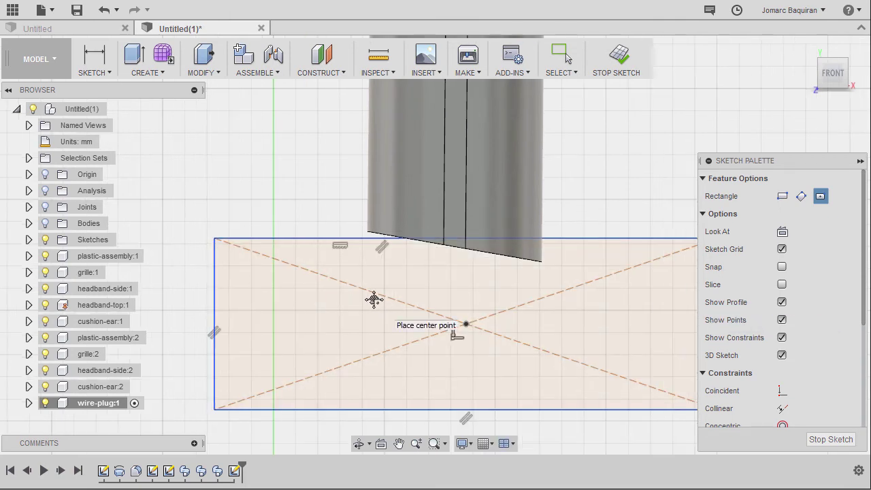
key("Escape")
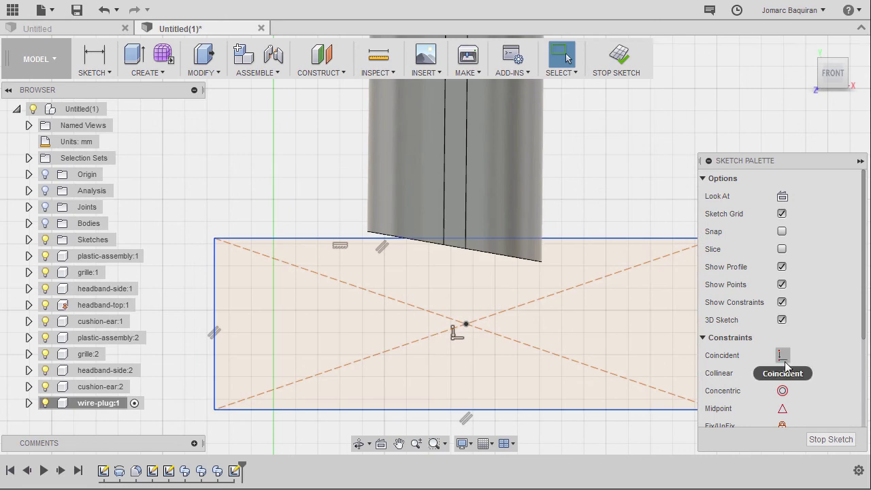
left_click(782, 355)
scroll(317, 247, "up", 4)
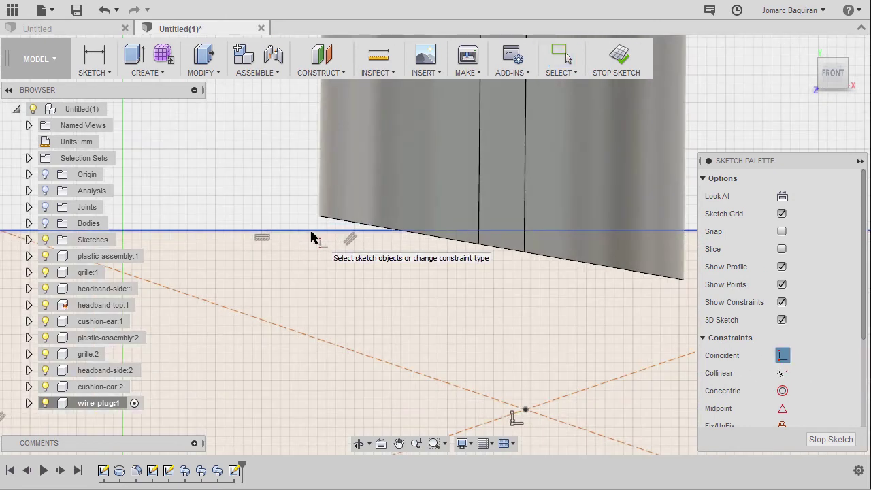
left_click(311, 231)
mouse_move(316, 221)
middle_mouse_down("shift")
mouse_move(389, 253)
mouse_move(467, 253)
mouse_move(467, 243)
mouse_move(381, 251)
mouse_move(406, 275)
middle_mouse_up("shift")
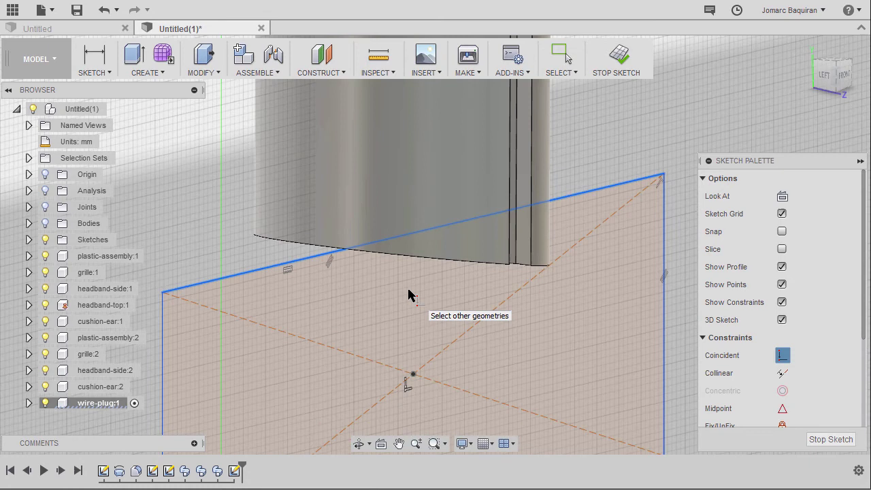
- Project the wire's slanted lower end edge into the rectangle sketch
key("p")
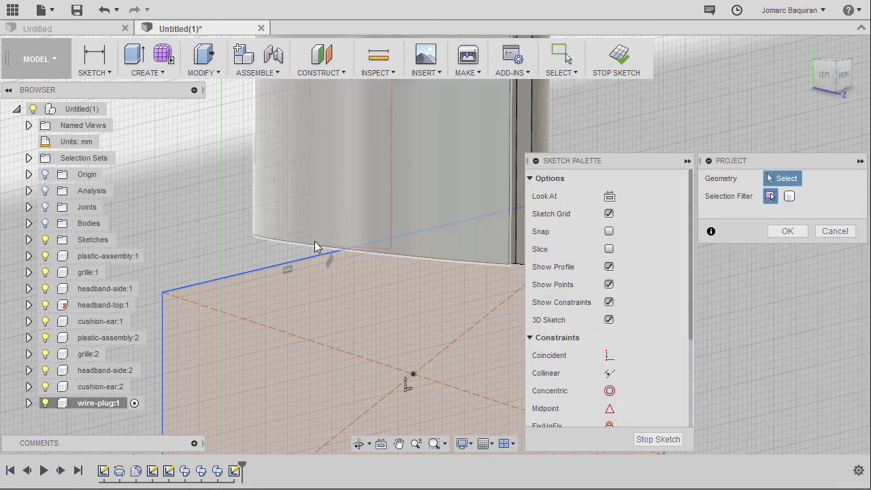
left_click(316, 246)
middle_click_drag(344, 262, 250, 263, "shift")
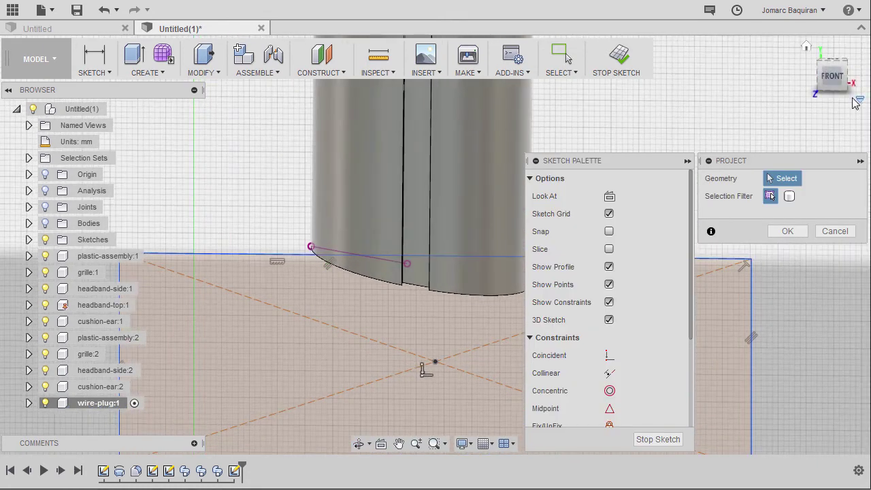
left_click(609, 196)
middle_click_drag(432, 263, 429, 201)
scroll(440, 275, "down", 5)
middle_click_drag(413, 318, 464, 78)
scroll(538, 245, "down", 3)
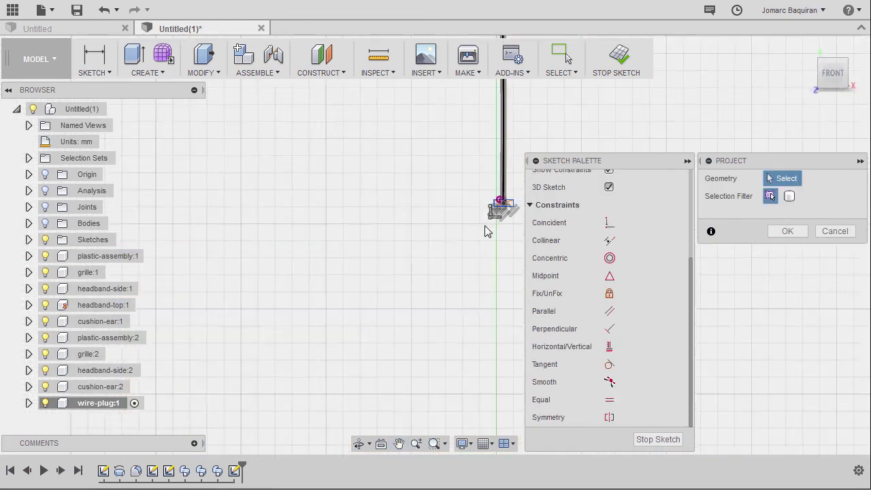
scroll(490, 232, "up", 5)
scroll(429, 250, "up", 4)
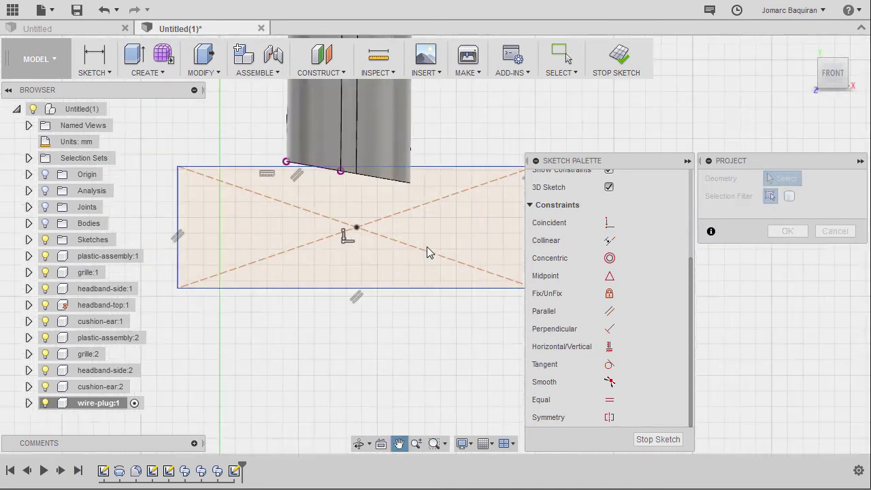
left_click(788, 231)
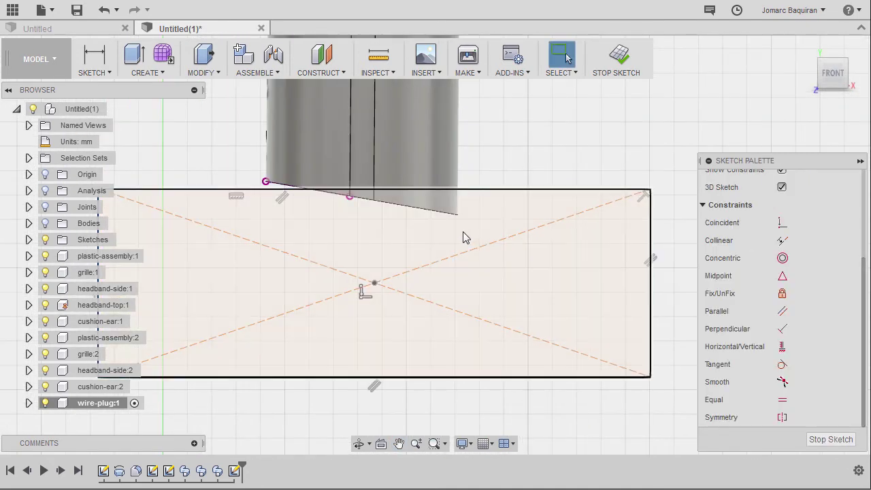
- Make the higher endpoint of the projected edge coincident with the rectangle's upper edge, and narrow the rectangle by moving its right side inward
middle_click_drag(463, 238, 576, 252)
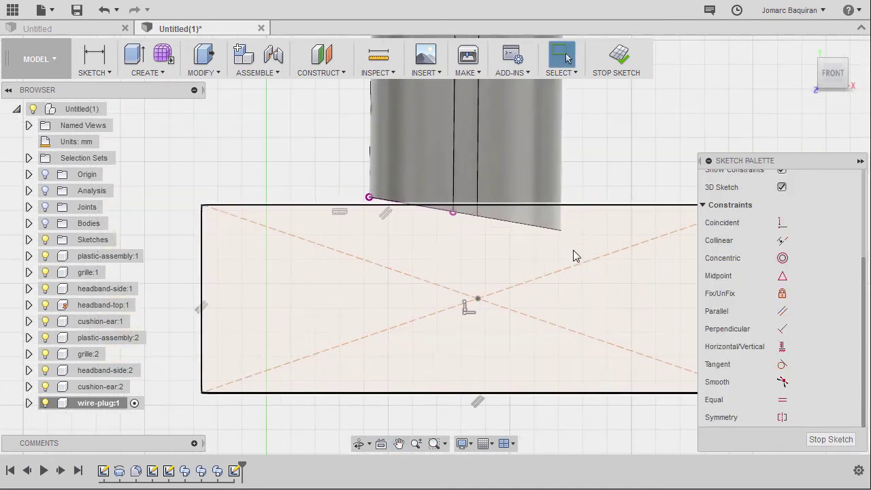
left_click(783, 223)
left_click(368, 198)
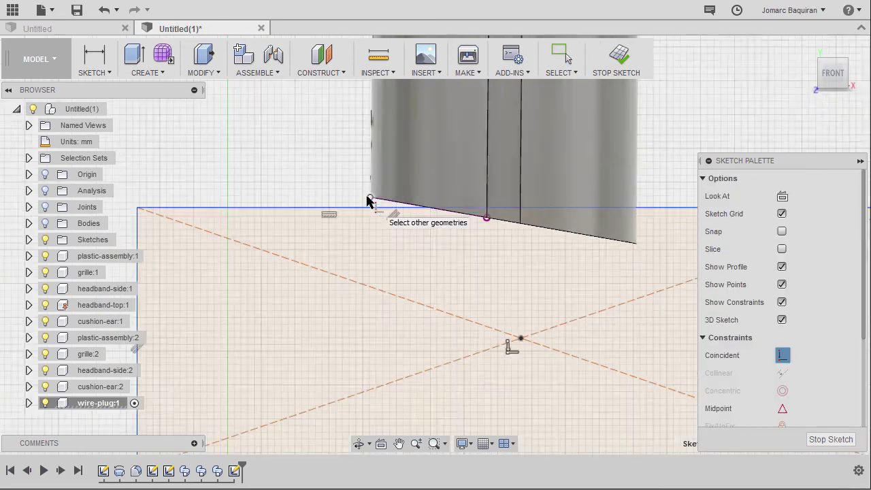
scroll(368, 201, "up", 3)
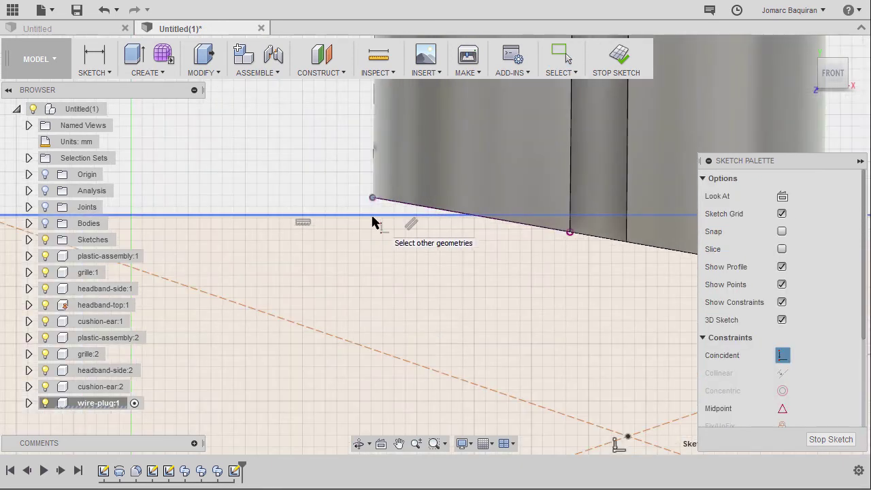
left_click(372, 222)
scroll(371, 222, "down", 5)
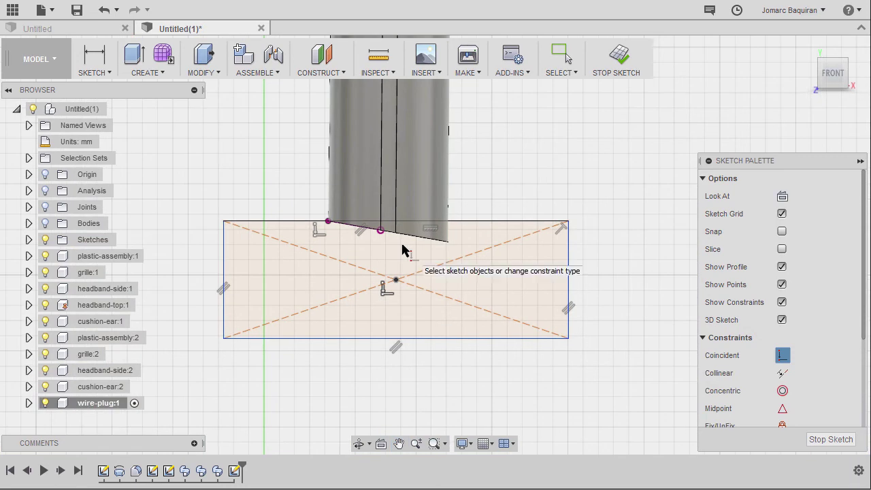
key("Escape")
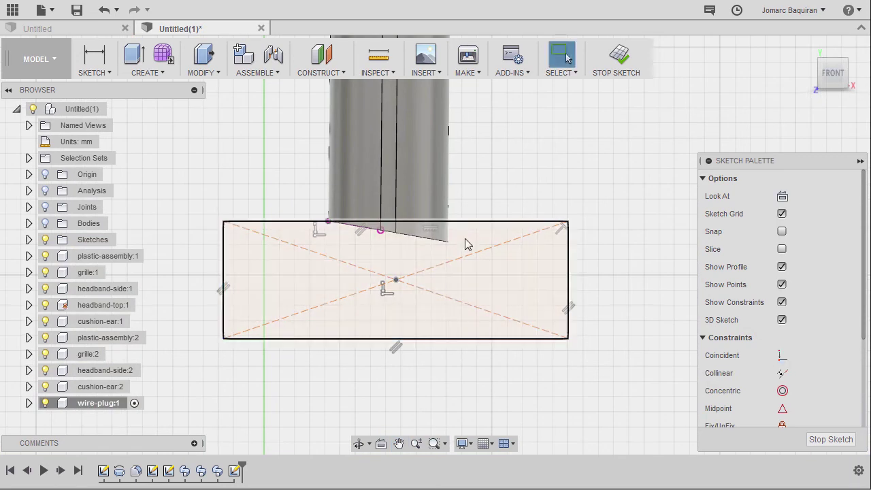
left_click_drag(568, 242, 513, 252)
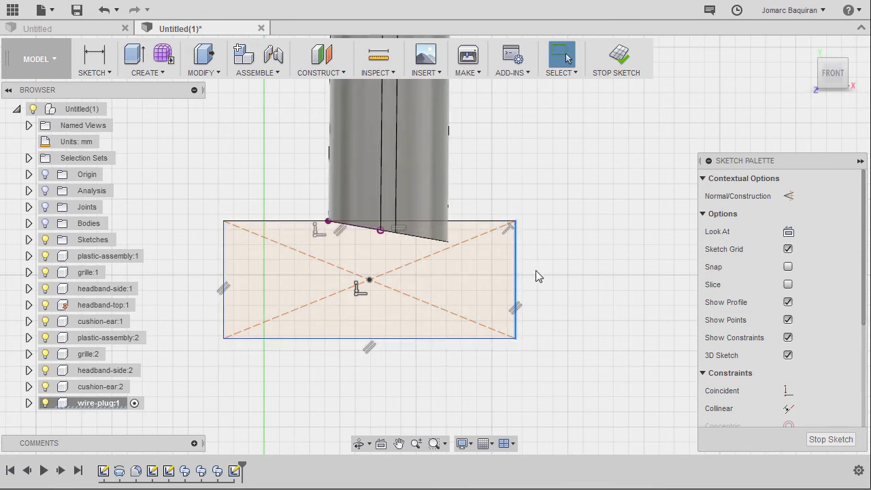
left_click_drag(514, 279, 536, 279)
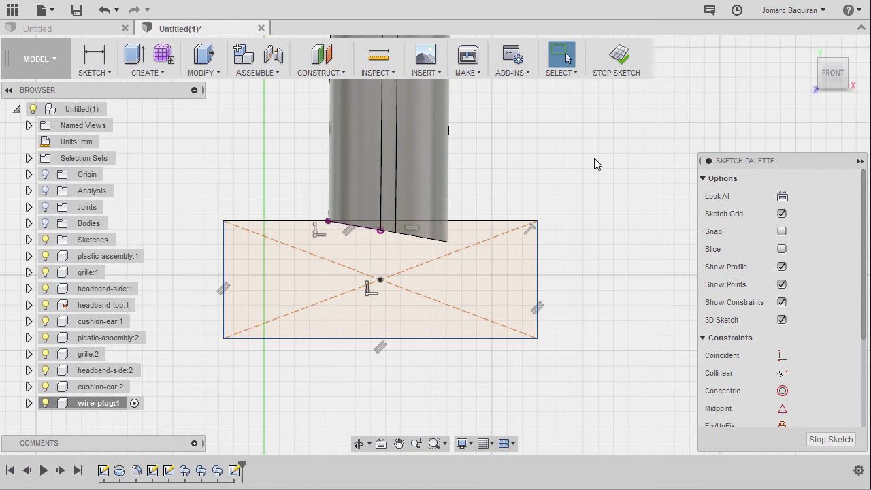
- Cut the wire's slanted end flat by extruding the rectangle symmetrically with a distance of 17.641 mm
key("e")
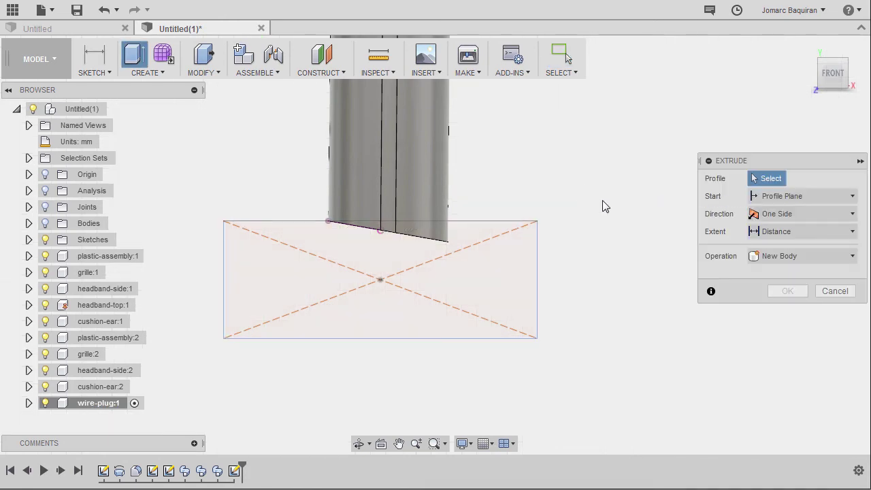
left_click(473, 287)
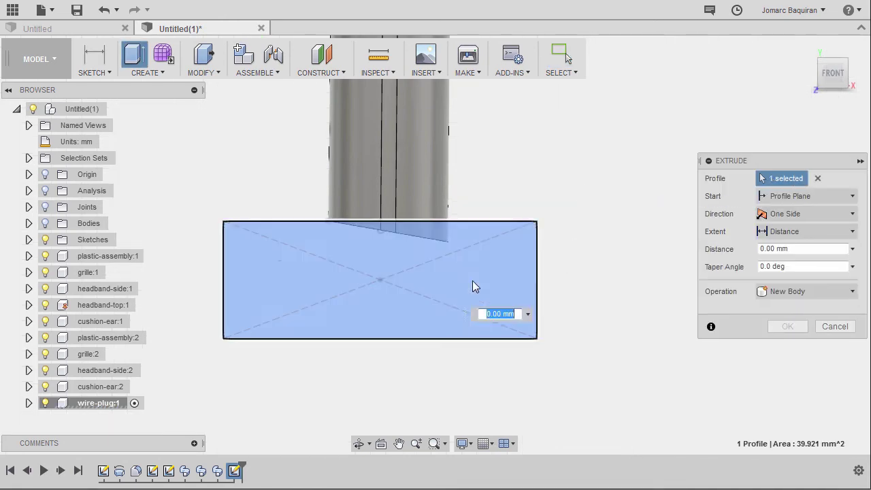
scroll(473, 280, "down", 3)
middle_click_drag(473, 280, 541, 292, "shift")
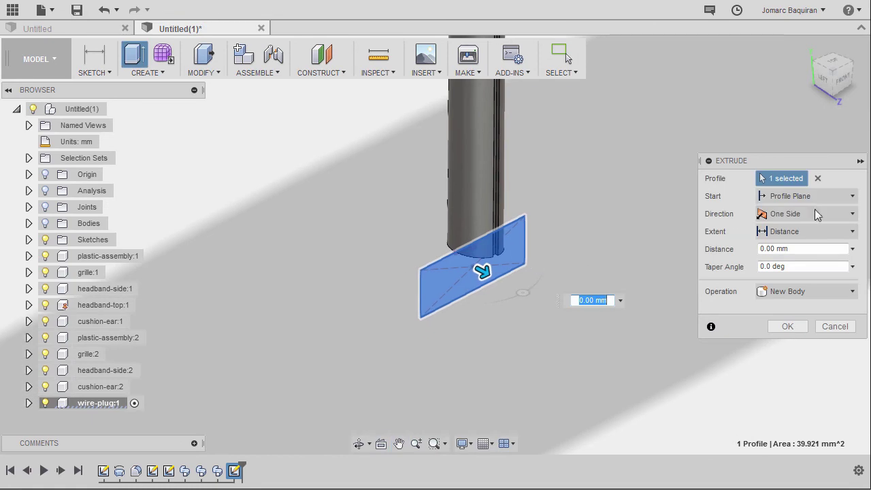
left_click(798, 215)
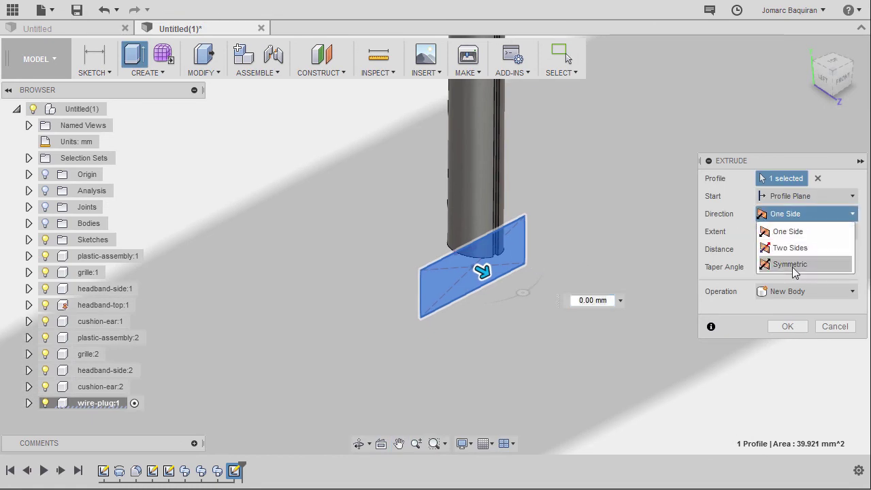
left_click(783, 265)
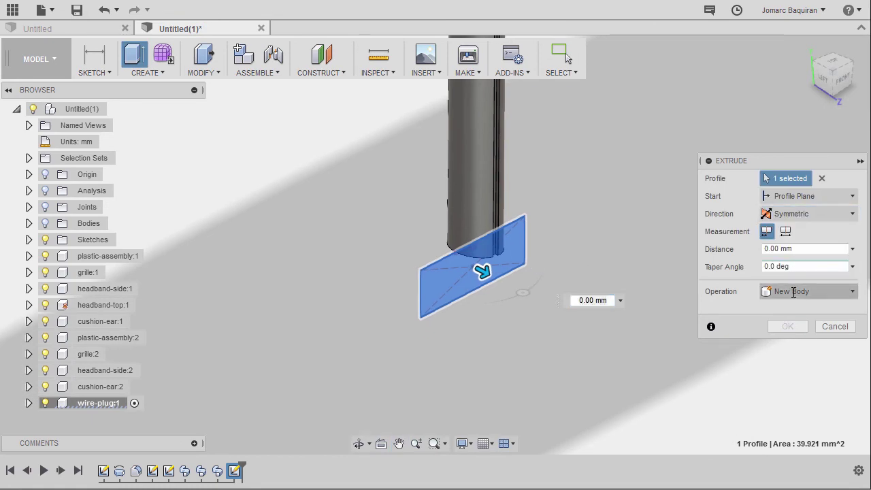
left_click(794, 293)
left_click(790, 321)
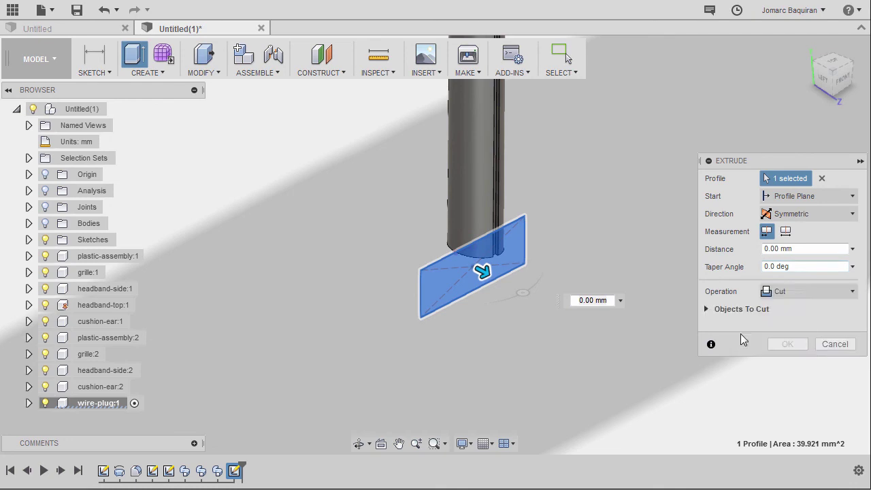
left_click_drag(483, 271, 659, 359)
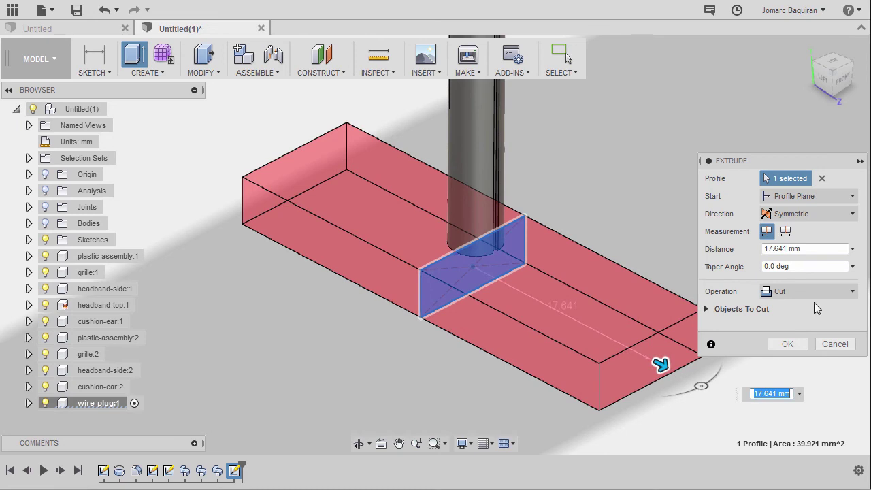
left_click(806, 345)
middle_click_drag(620, 297, 452, 269, "shift")
scroll(542, 242, "up", 3)
scroll(452, 269, "up", 1)
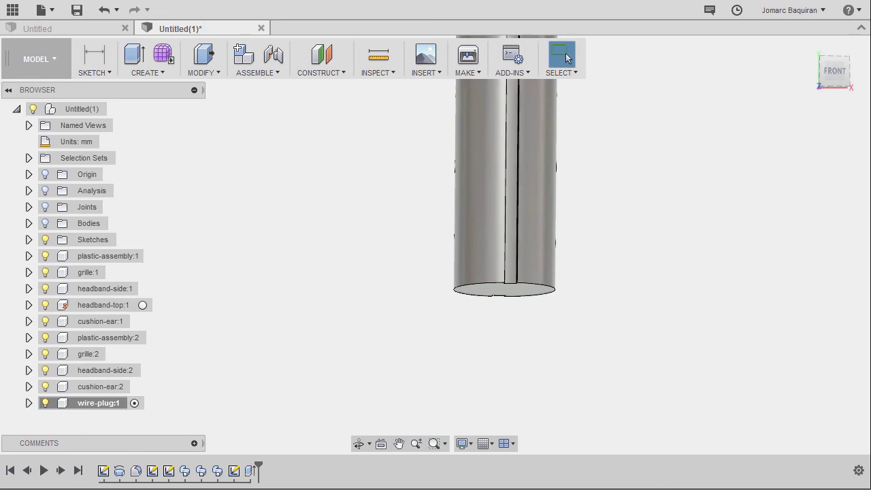
- Look up Micro_Jack_3.5mm.STEP in the 3.5mmJack exercise files folder and bring up the Headphone project's data
left_click_drag(0, 122, 533, 90)
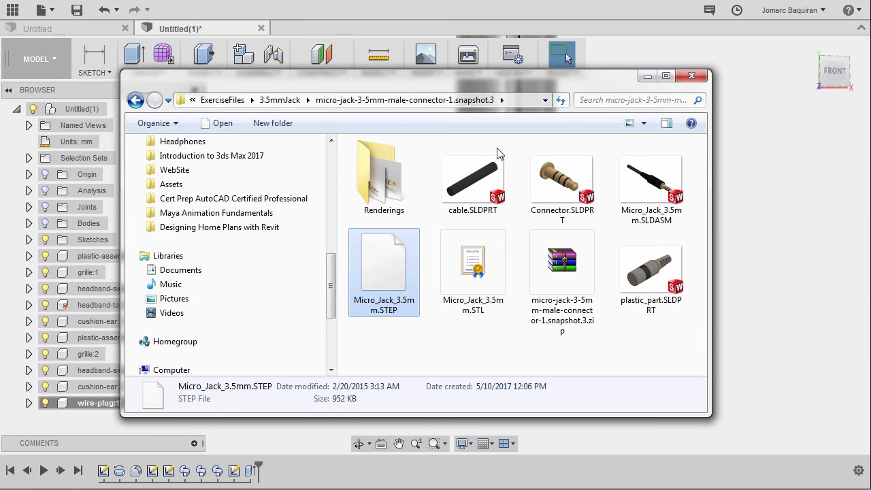
left_click(640, 77)
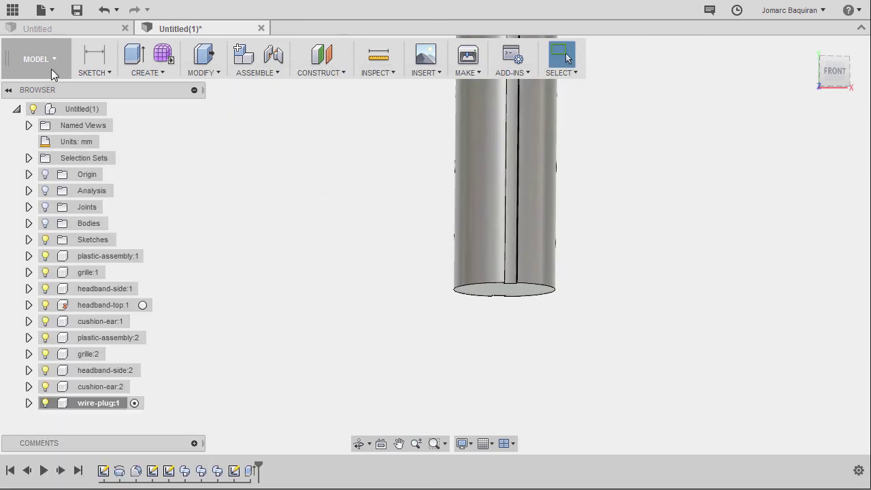
left_click(13, 10)
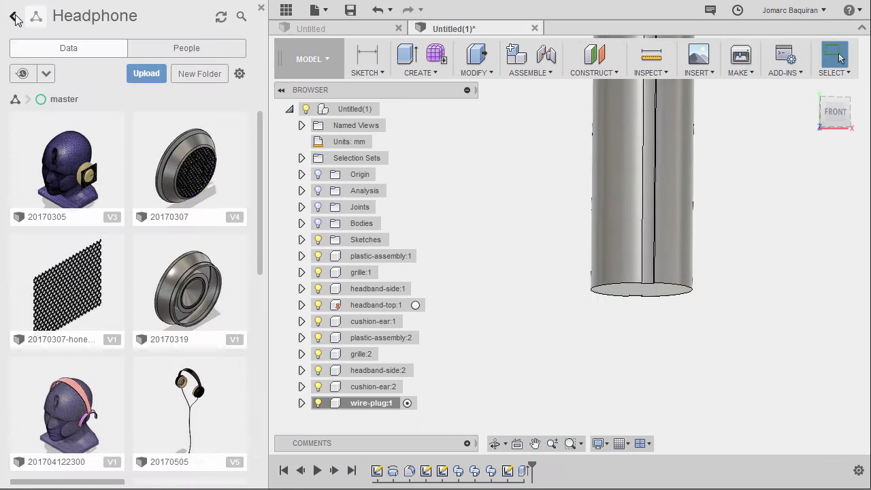
left_click(146, 75)
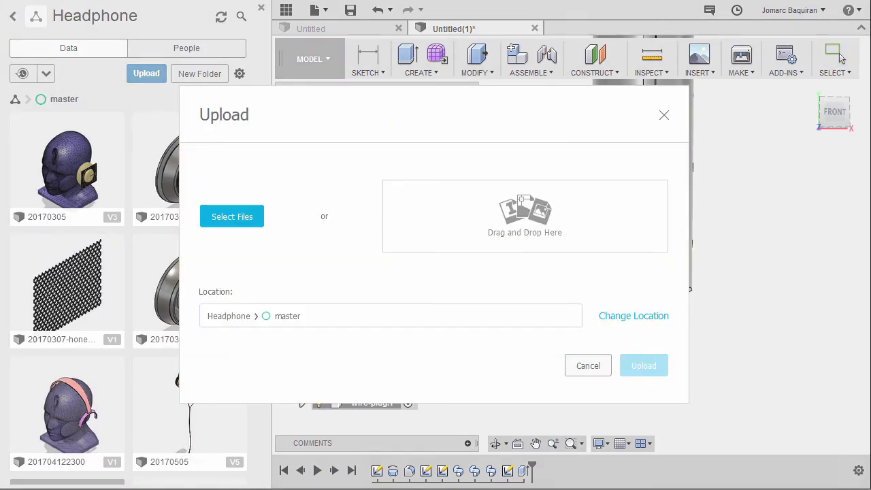
left_click_drag(541, 340, 546, 223)
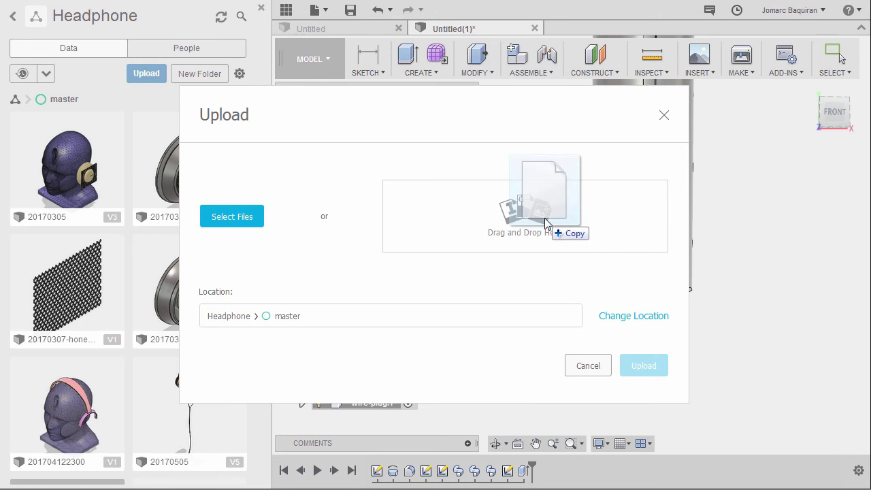
left_click_drag(545, 223, 545, 222)
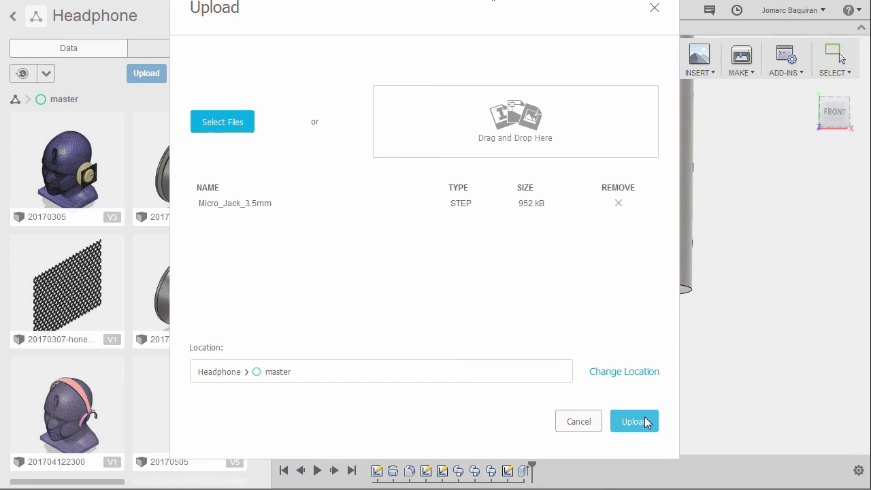
left_click(655, 9)
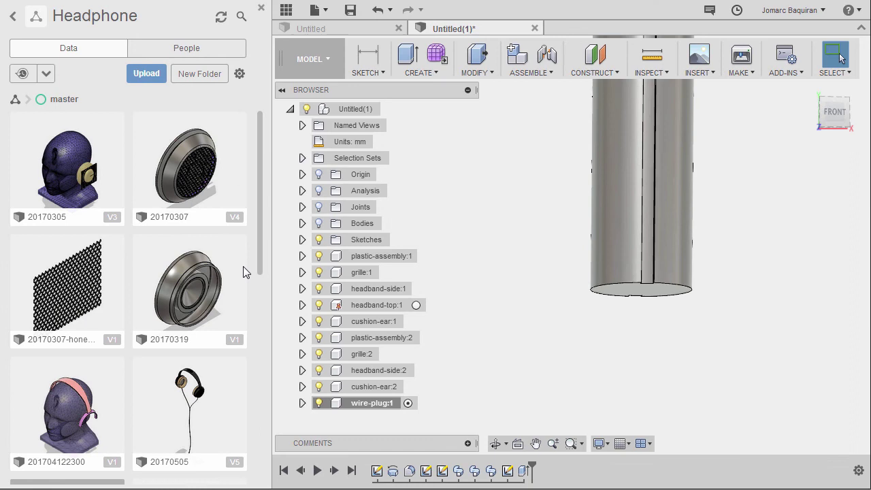
- Try to insert the Micro_Jack_3.5mm model from the Headphone project's master folder into the current design
left_click_drag(261, 244, 184, 435)
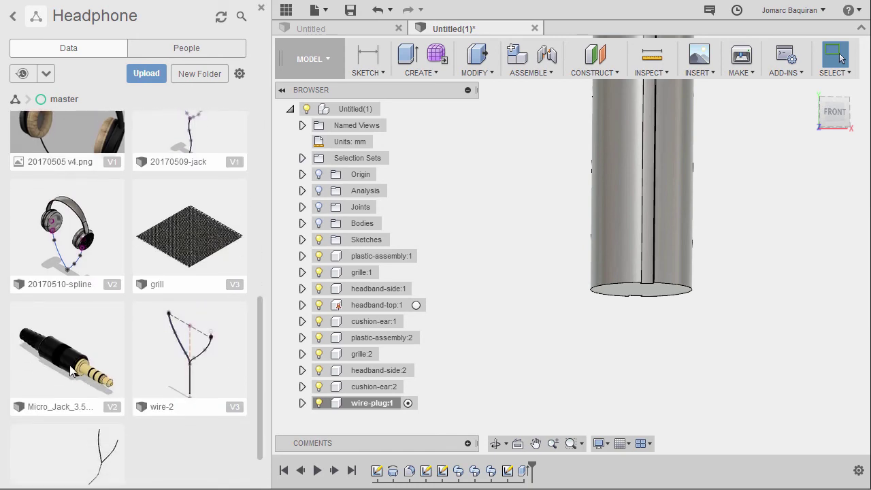
right_click(85, 332)
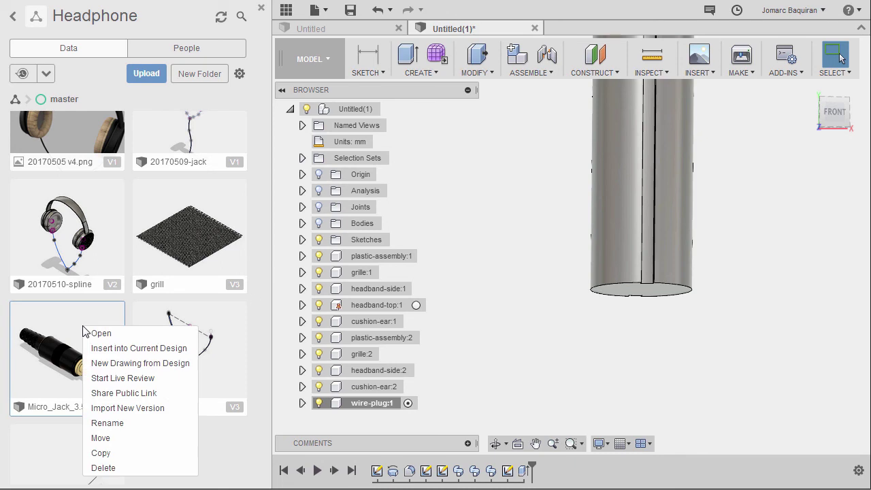
left_click(136, 349)
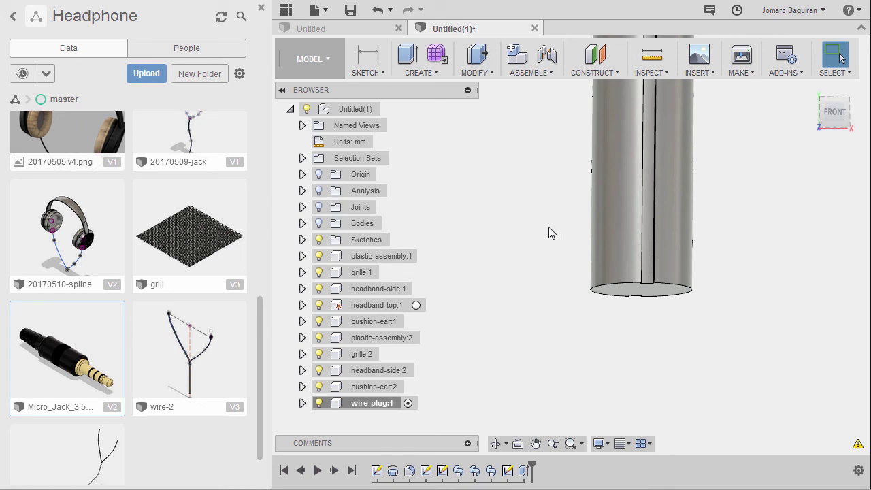
- Save the design as Untitled(1) in Headphone > master and insert Micro_Jack_3.5mm into the wire-plug component
left_click(349, 11)
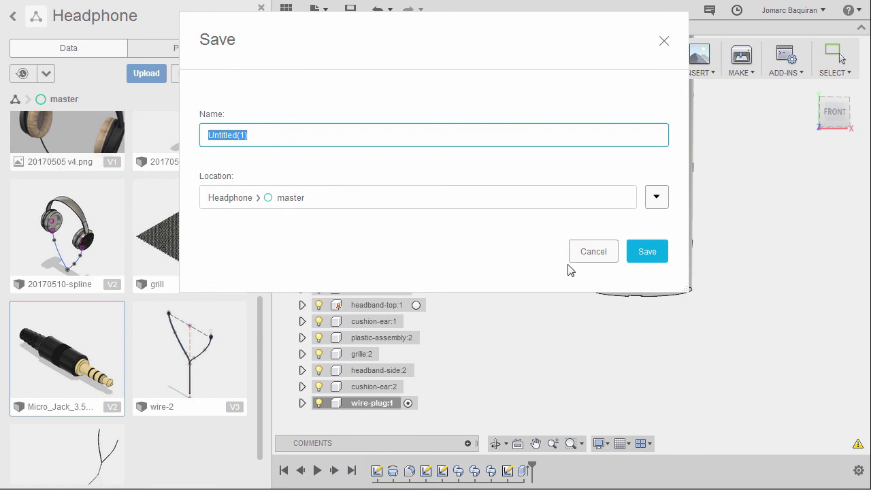
left_click(643, 253)
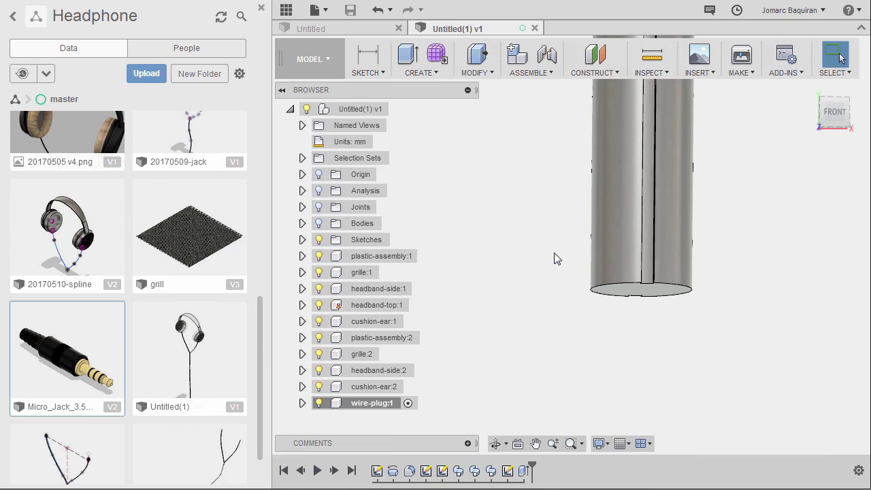
right_click(78, 338)
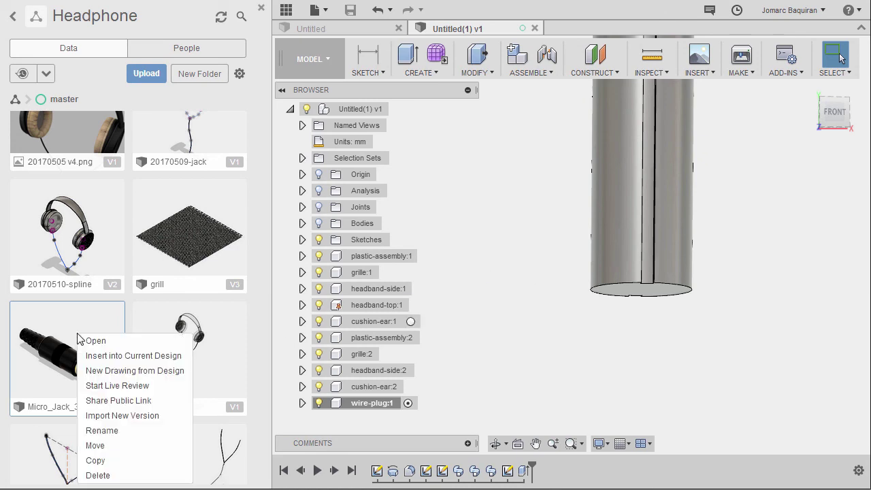
left_click(123, 359)
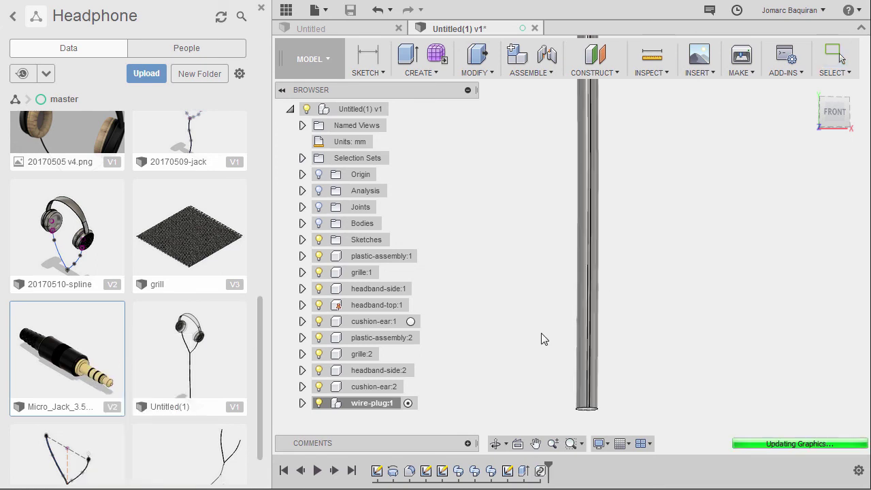
left_click(286, 20)
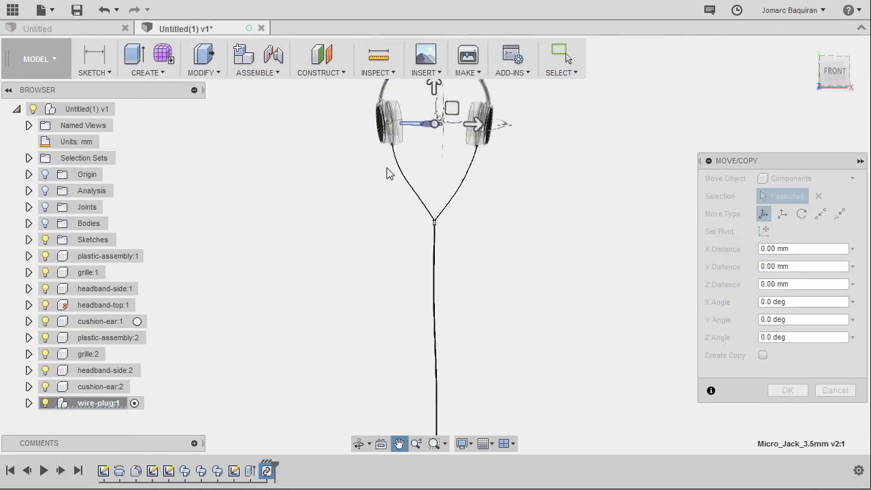
- Move the inserted jack to just below the flat end of the lower wire and accept its placement
left_click_drag(423, 114, 485, 338)
left_click(794, 394)
scroll(529, 340, "up", 2)
scroll(297, 260, "up", 3)
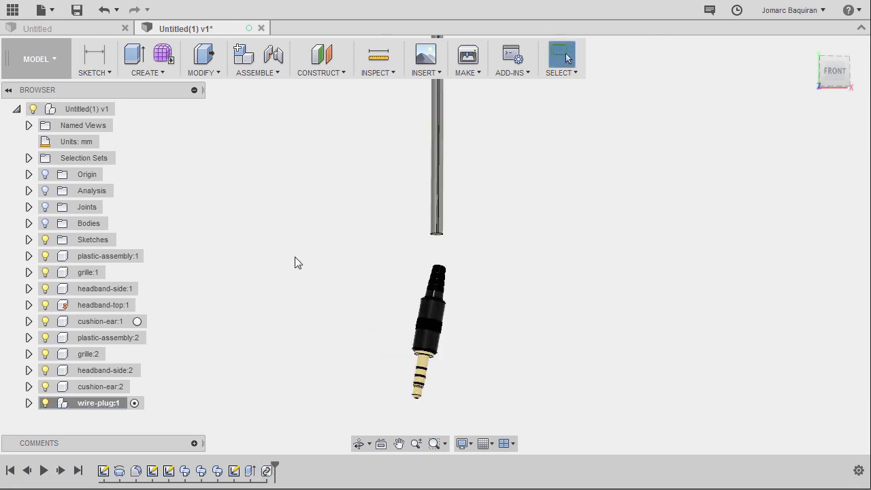
middle_click_drag(257, 316, 278, 233)
scroll(279, 234, "up", 1)
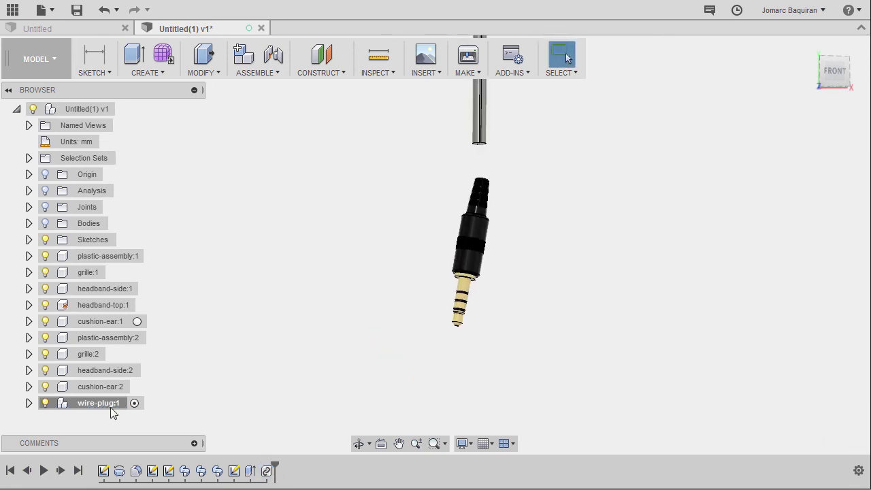
- Join the jack's Connector_TRRS, plastic_part and cable components in a rigid group, including child components
left_click(27, 404)
scroll(52, 324, "down", 2)
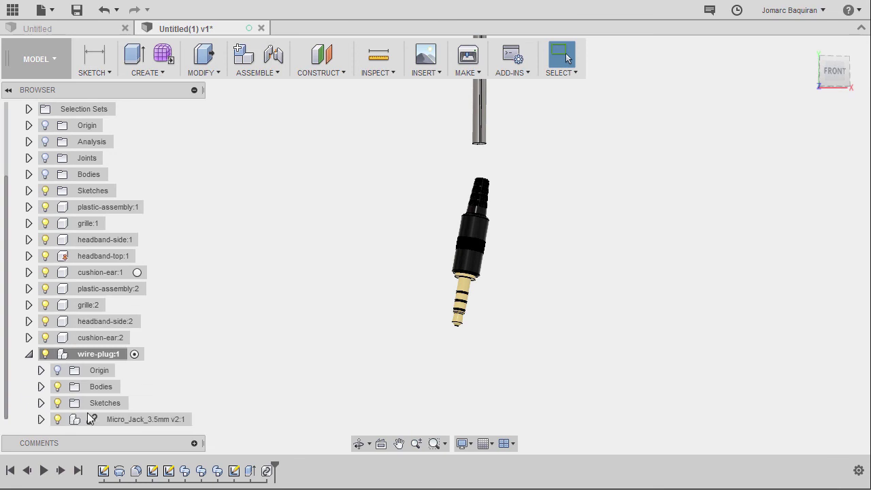
left_click(41, 419)
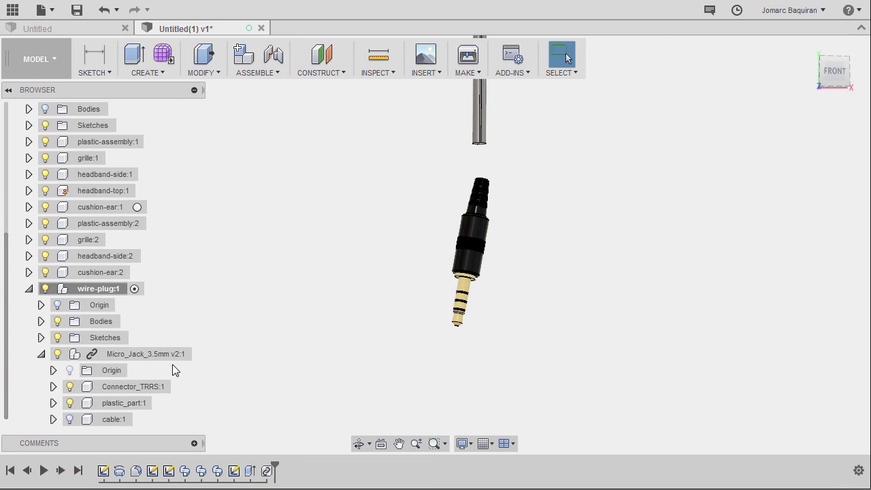
left_click(66, 419)
left_click(67, 421)
left_click(113, 387)
left_click(113, 420, "shift")
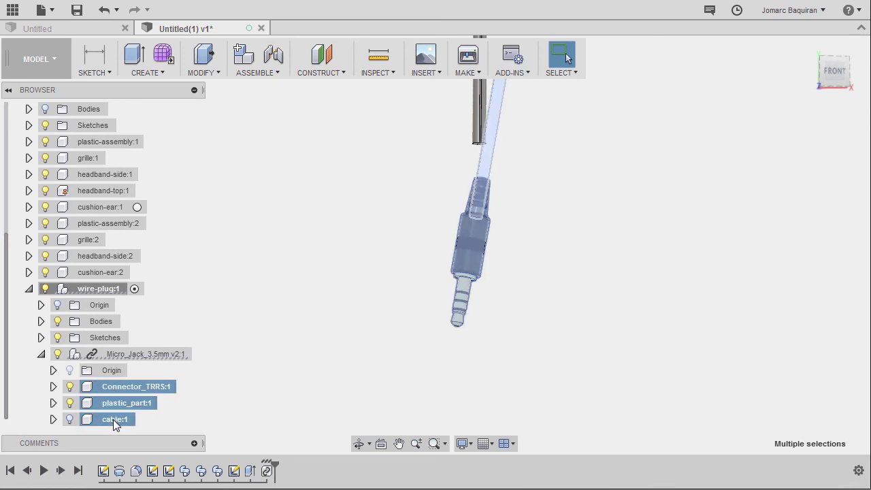
right_click(113, 419)
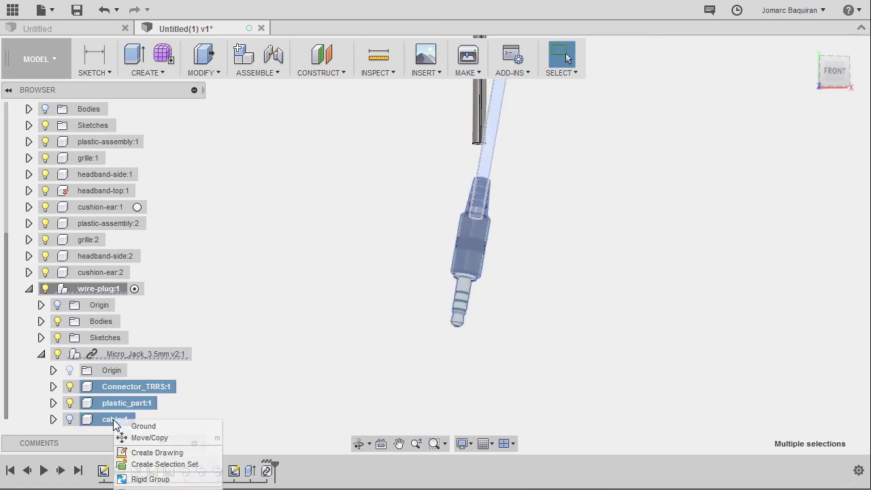
left_click(126, 480)
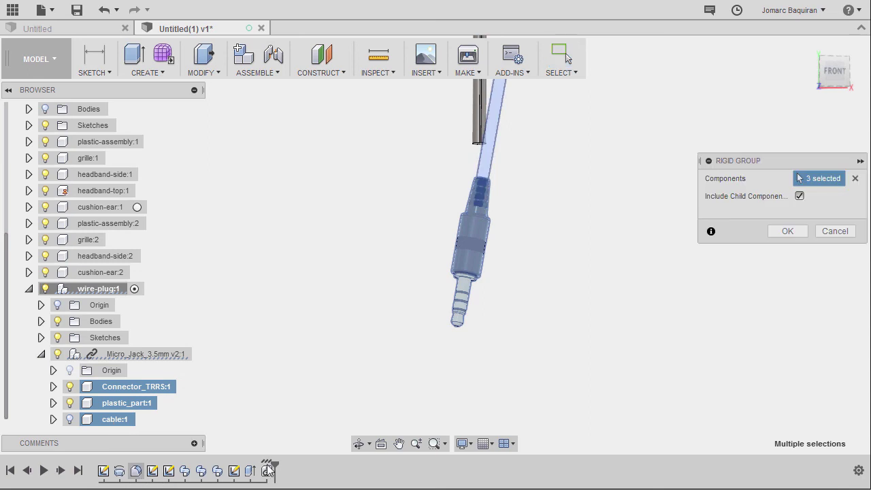
left_click(788, 231)
- Capture the moved components' position and attach the center of the jack's narrow end face to the center of the wire's flat end with a rigid joint
middle_click_drag(615, 238, 517, 210, "shift")
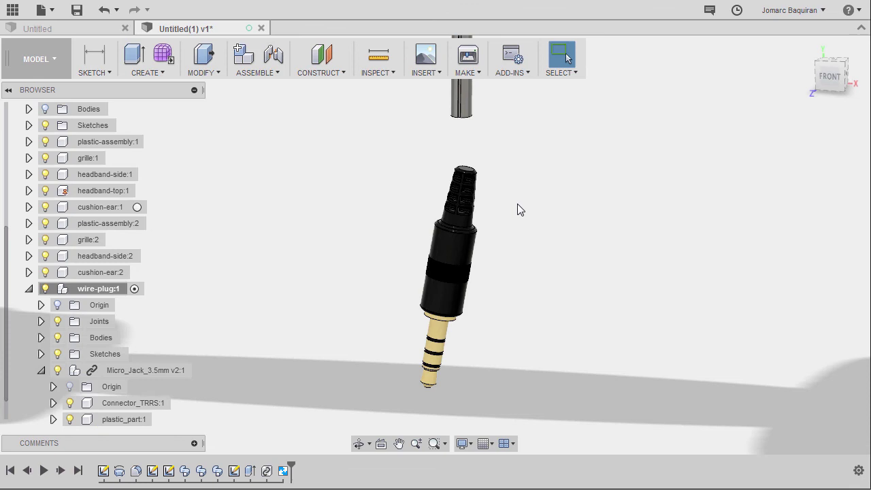
scroll(498, 234, "up", 5)
left_click_drag(407, 209, 507, 230)
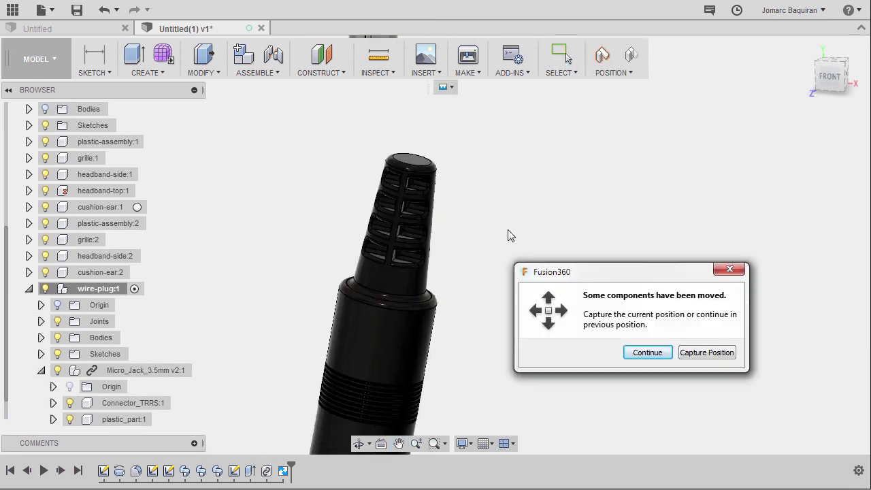
left_click(708, 353)
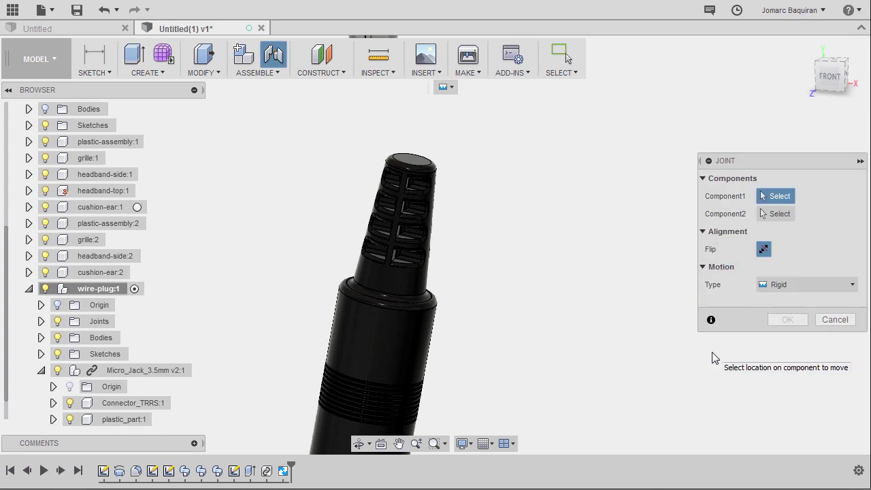
scroll(432, 150, "up", 5)
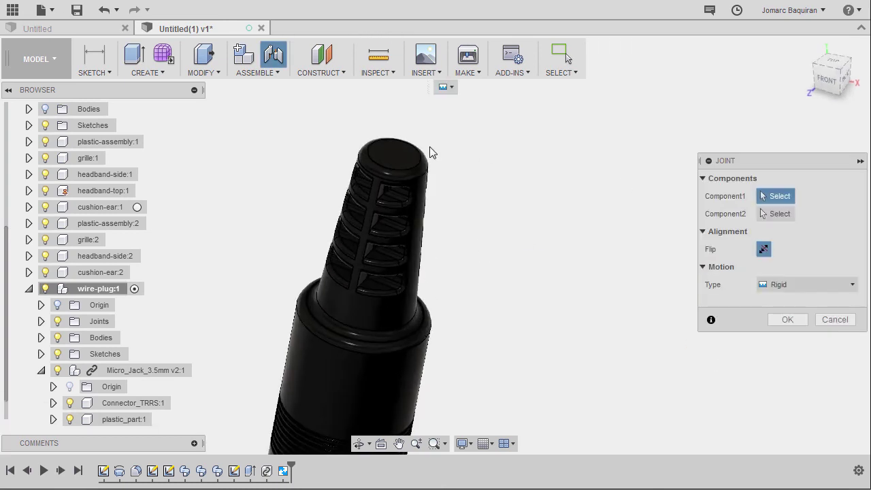
scroll(353, 222, "up", 1)
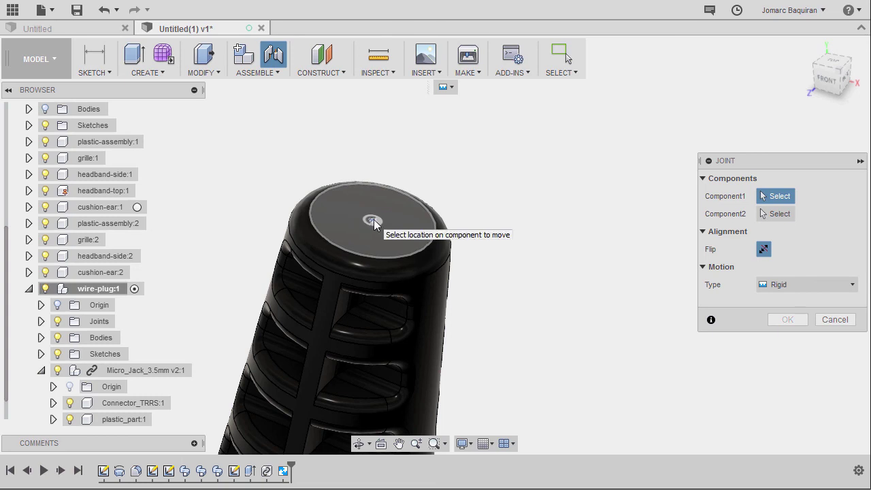
left_click(373, 222)
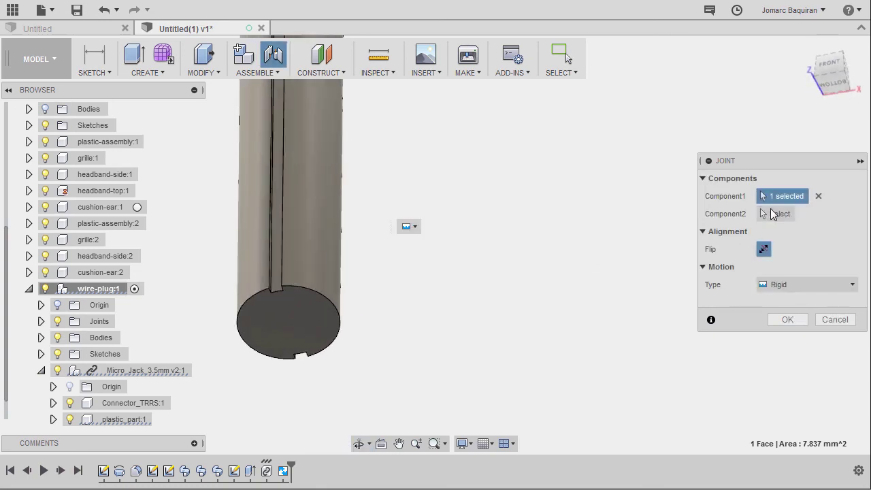
left_click(775, 215)
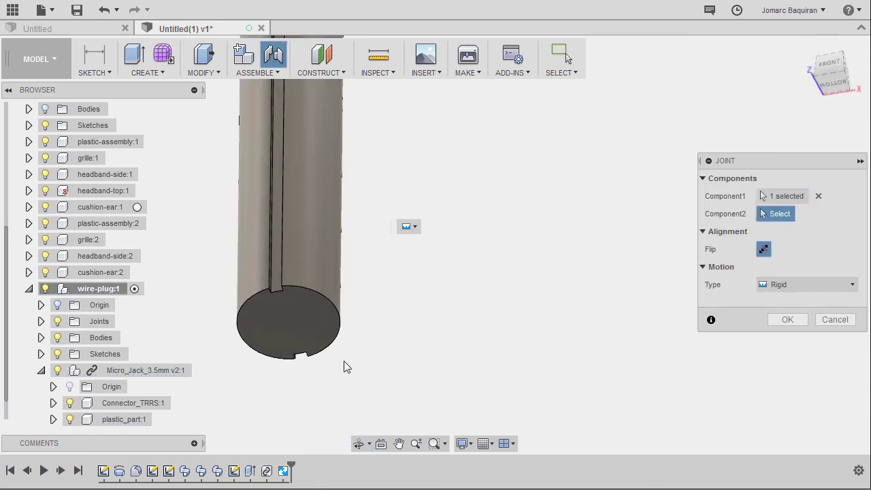
left_click(287, 325)
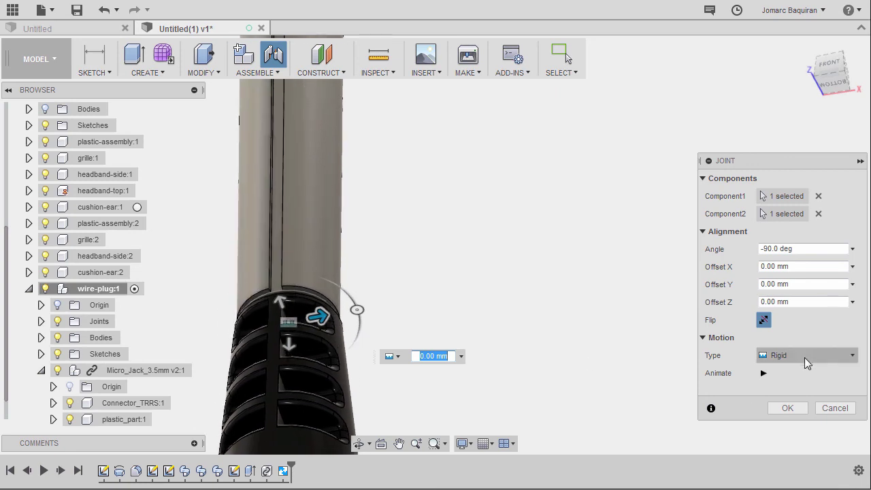
left_click(788, 408)
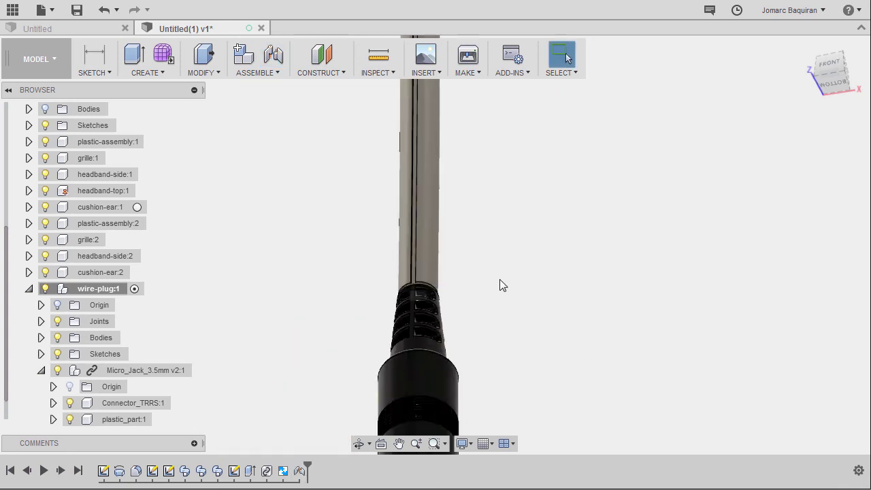
- Activate the top-level component and rigidly joint the wire-plug component's origin point to the main design's origin point
middle_click_drag(513, 337, 437, 298, "shift")
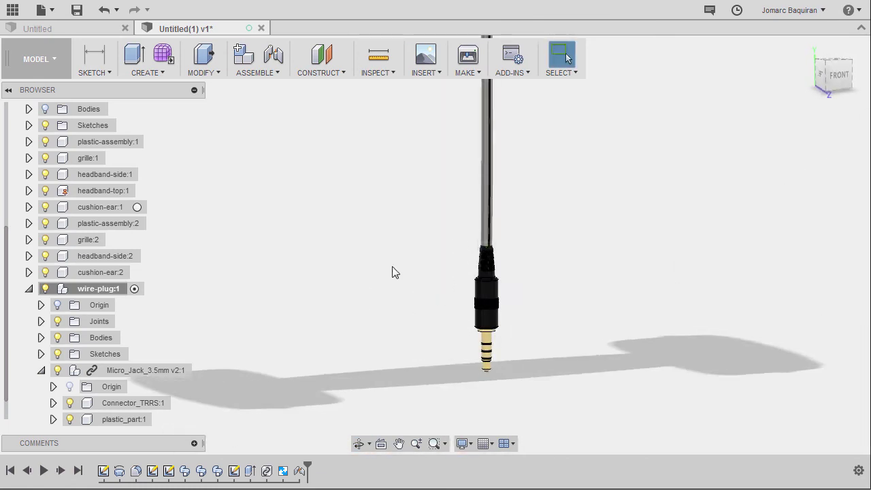
scroll(178, 253, "up", 4)
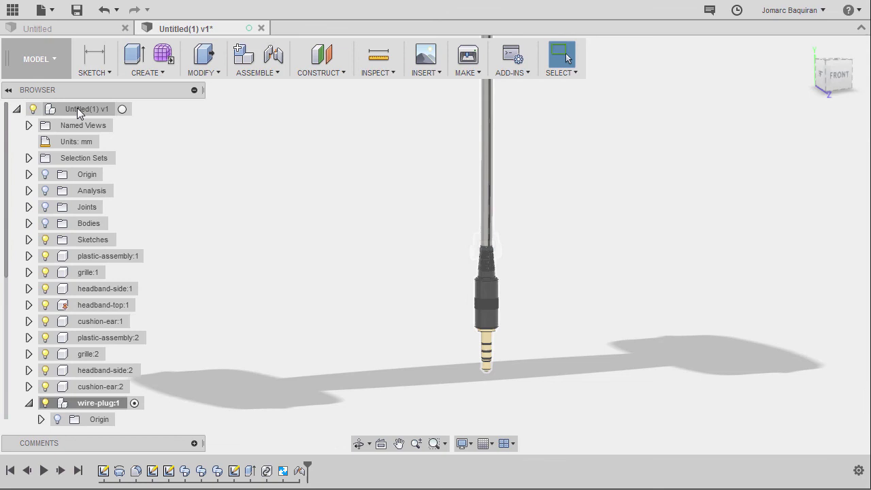
left_click(122, 110)
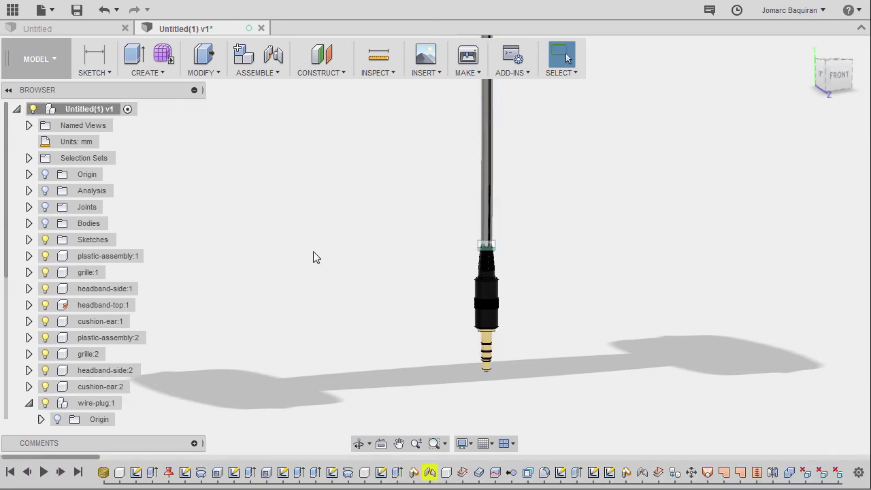
key("j")
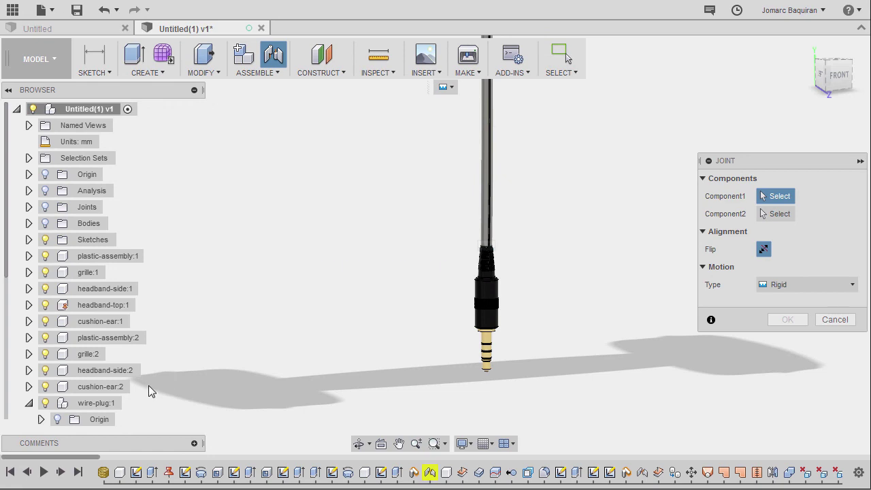
scroll(57, 398, "down", 3)
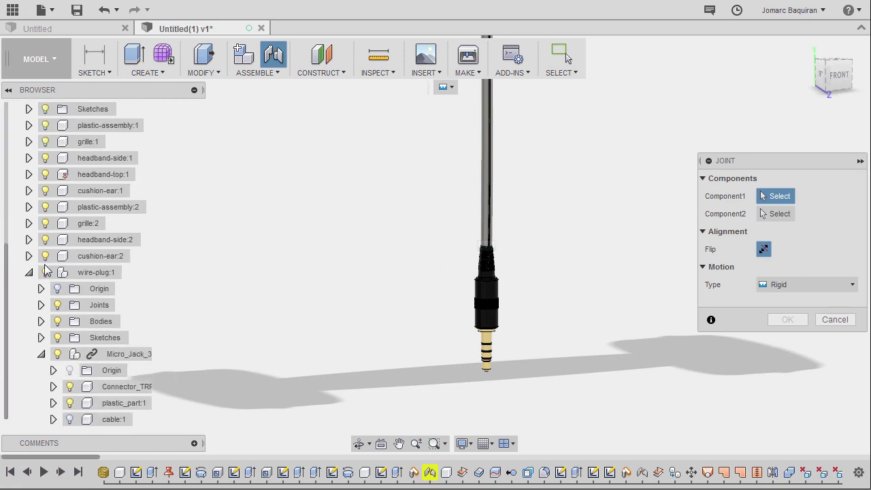
left_click(41, 288)
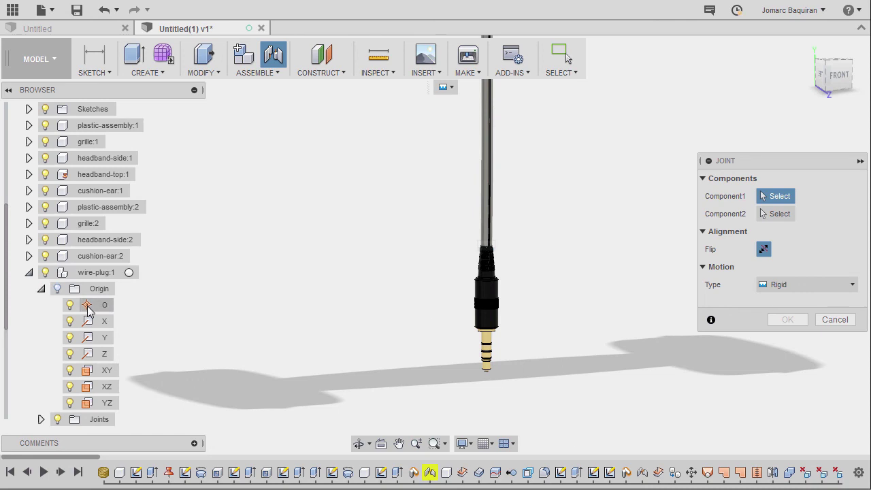
left_click(87, 308)
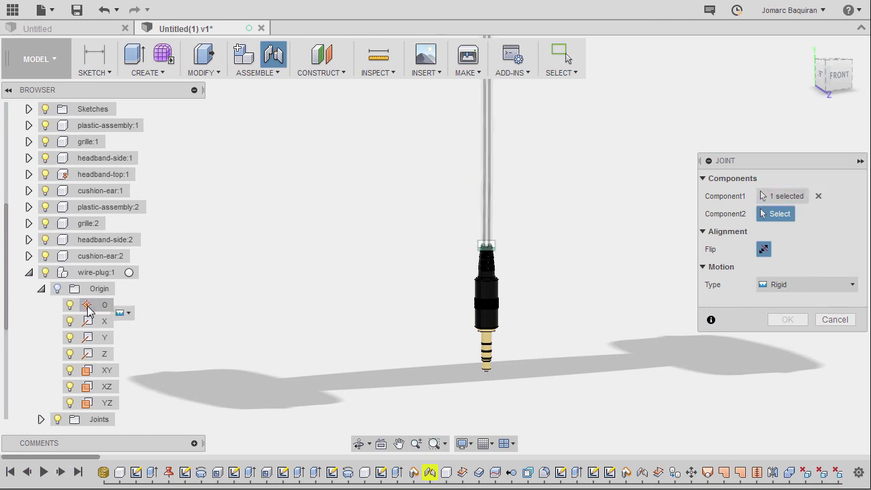
scroll(97, 180, "up", 4)
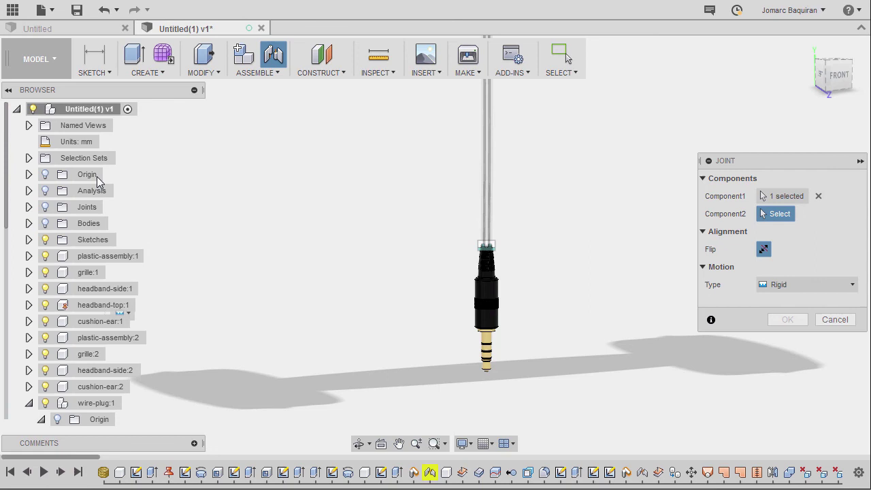
left_click(30, 175)
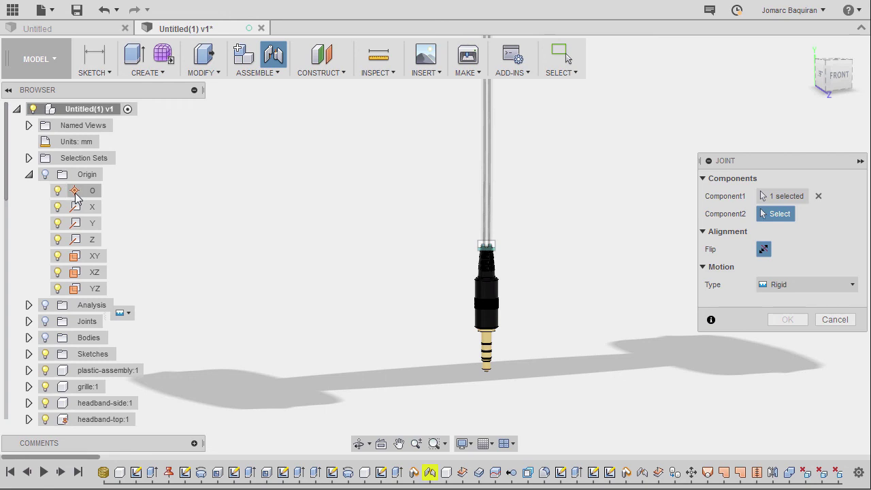
left_click(75, 193)
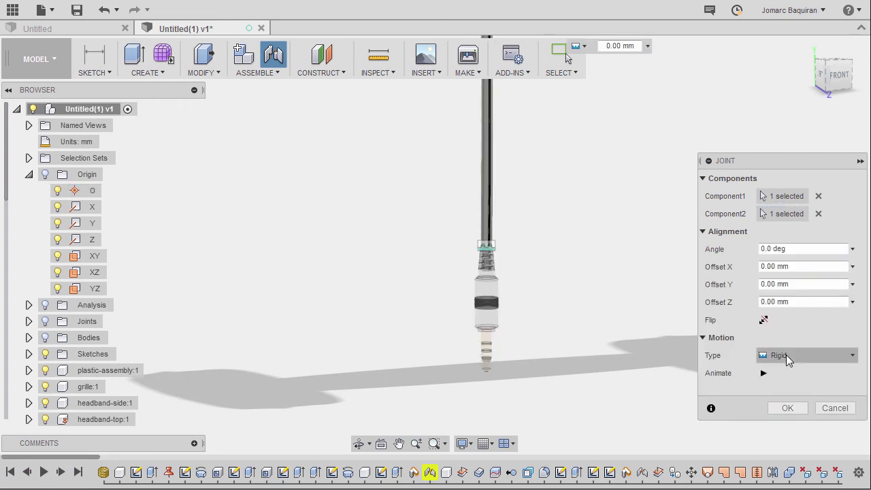
left_click(791, 407)
- Examine the completed headphone assembly in the home view, then inspect the headband, ear cups and wires up close from several angles
scroll(595, 282, "down", 5)
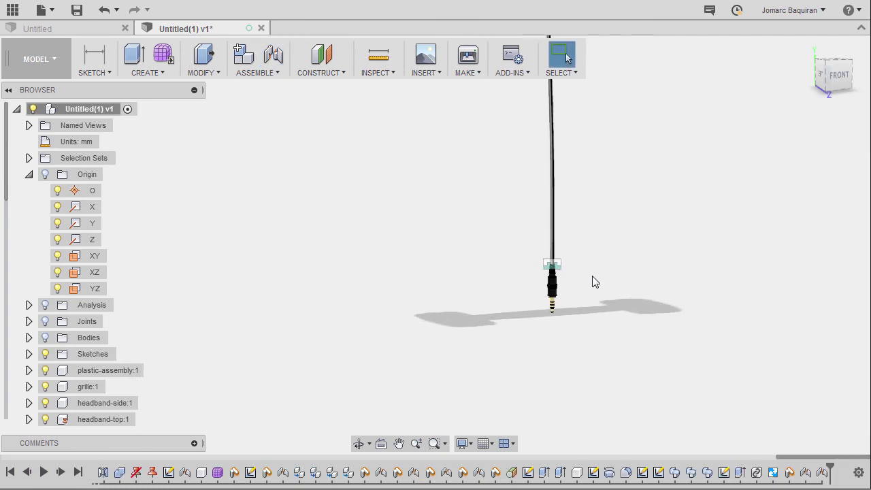
middle_click_drag(277, 240, 646, 121, "shift")
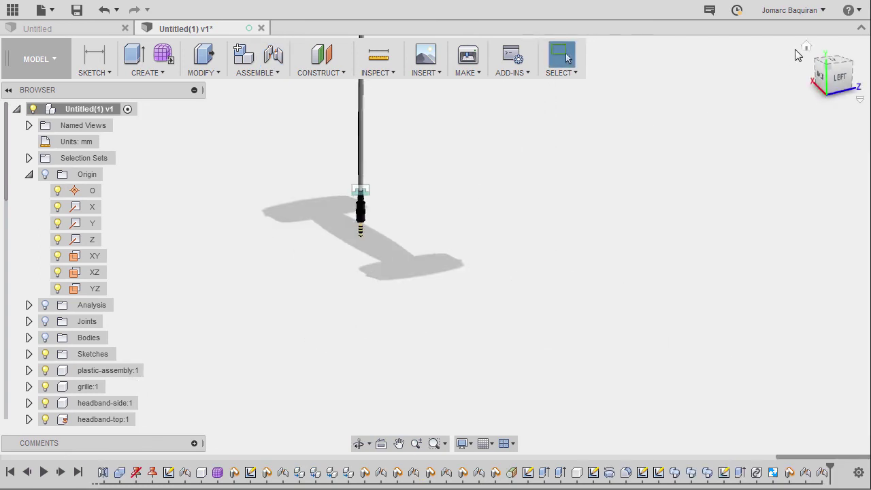
left_click(806, 46)
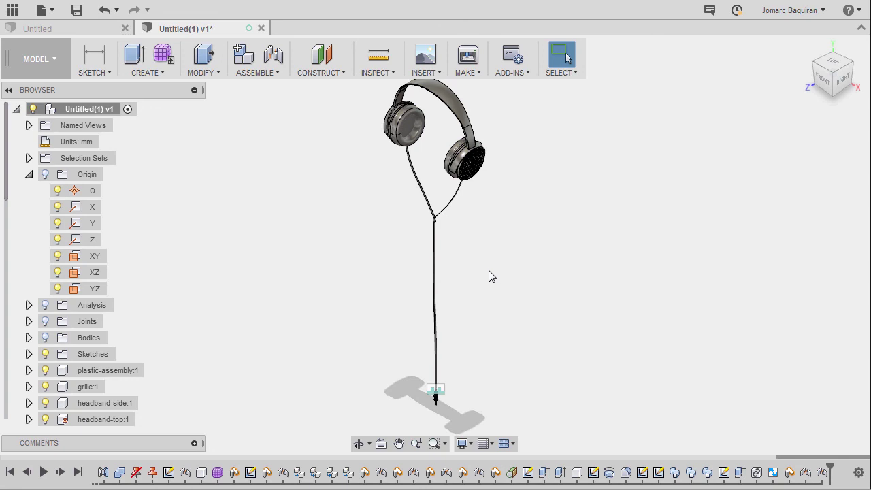
scroll(409, 140, "up", 3)
middle_click_drag(395, 206, 351, 391)
scroll(402, 252, "up", 3)
middle_click_drag(402, 253, 432, 134, "shift")
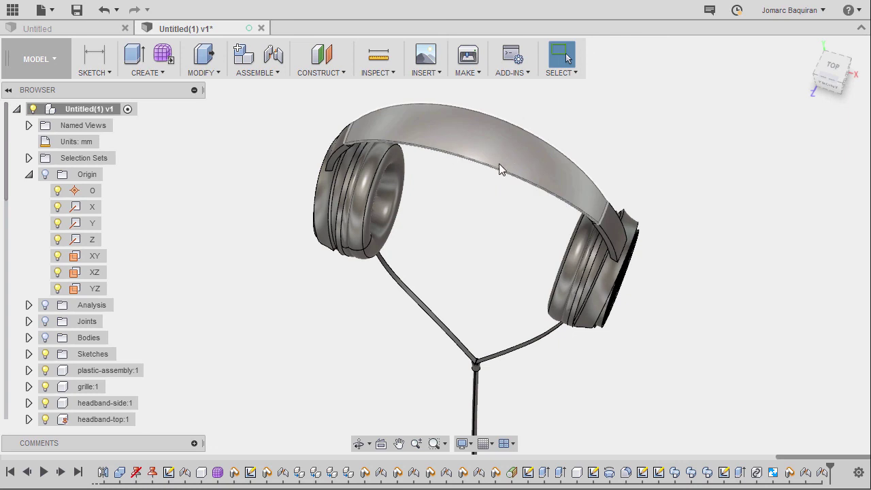
middle_click_drag(499, 163, 510, 141, "shift")
middle_click_drag(793, 74, 791, 67, "shift")
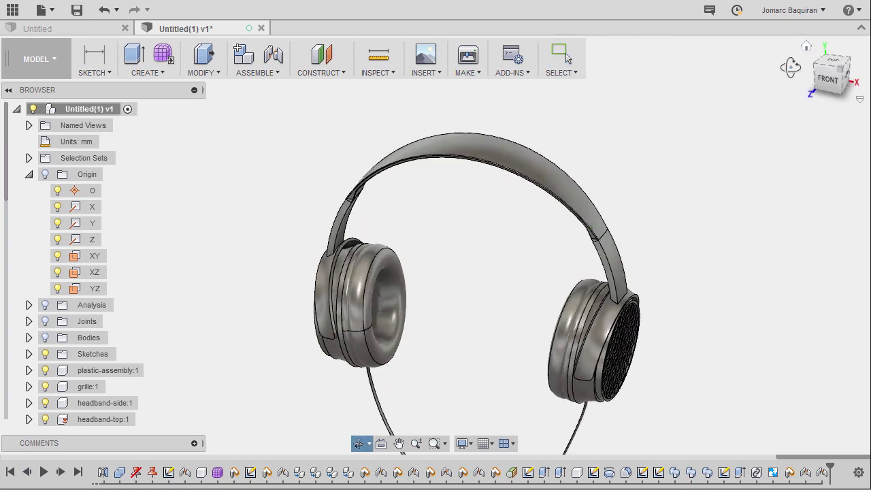